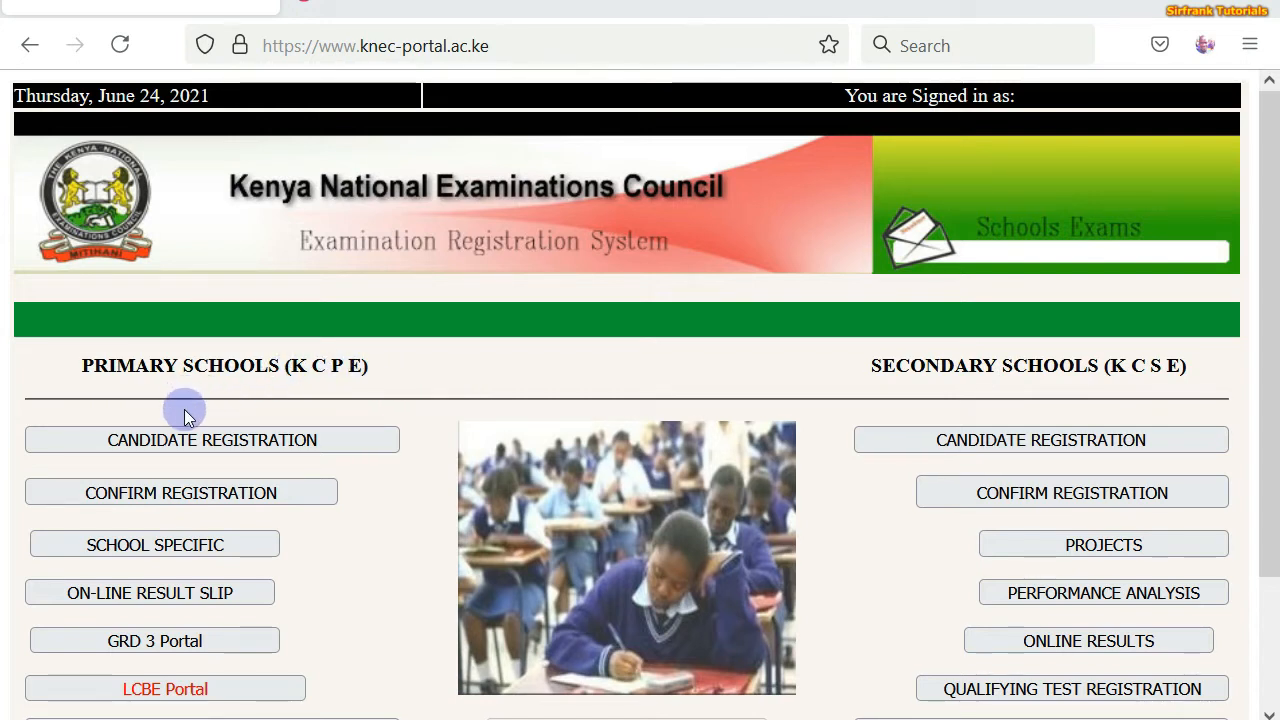
- Open Candidate Registration under Primary Schools (KCPE) to reach the login page
{"action": "left_click", "coordinate": [167, 441]}
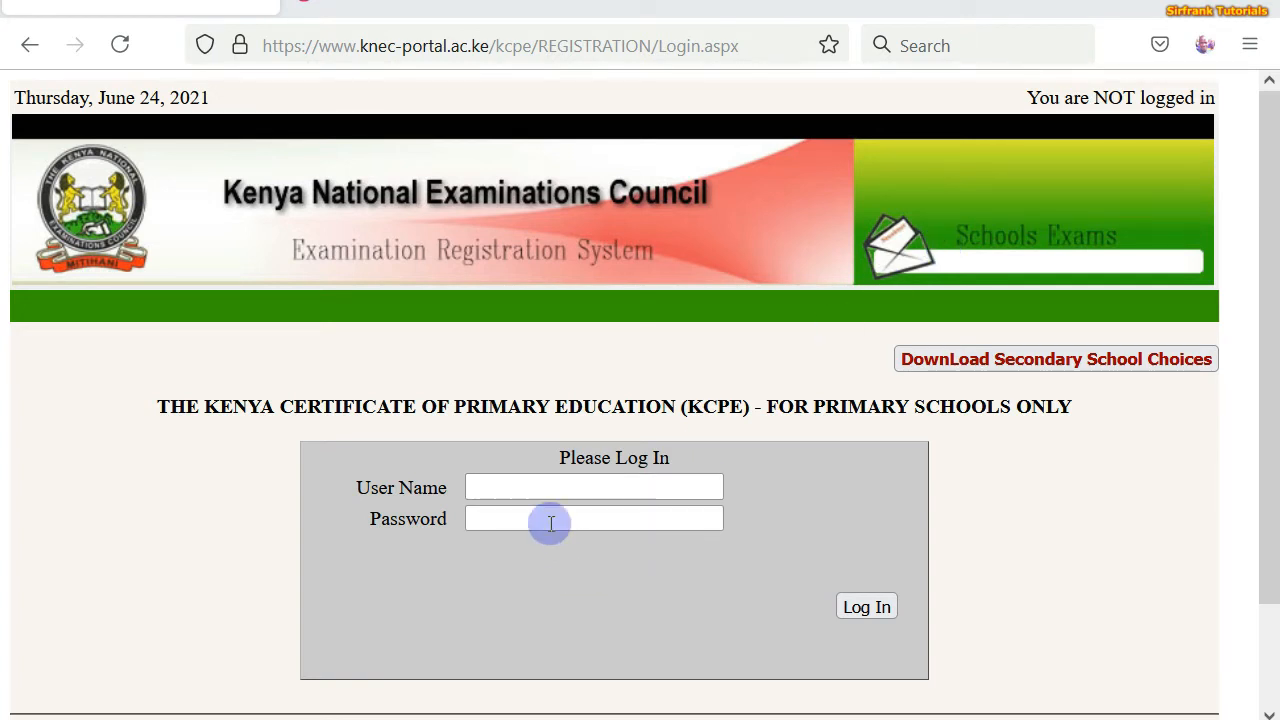
- Log in with the saved centre code as user name and the centre's password
{"action": "left_click", "coordinate": [545, 488]}
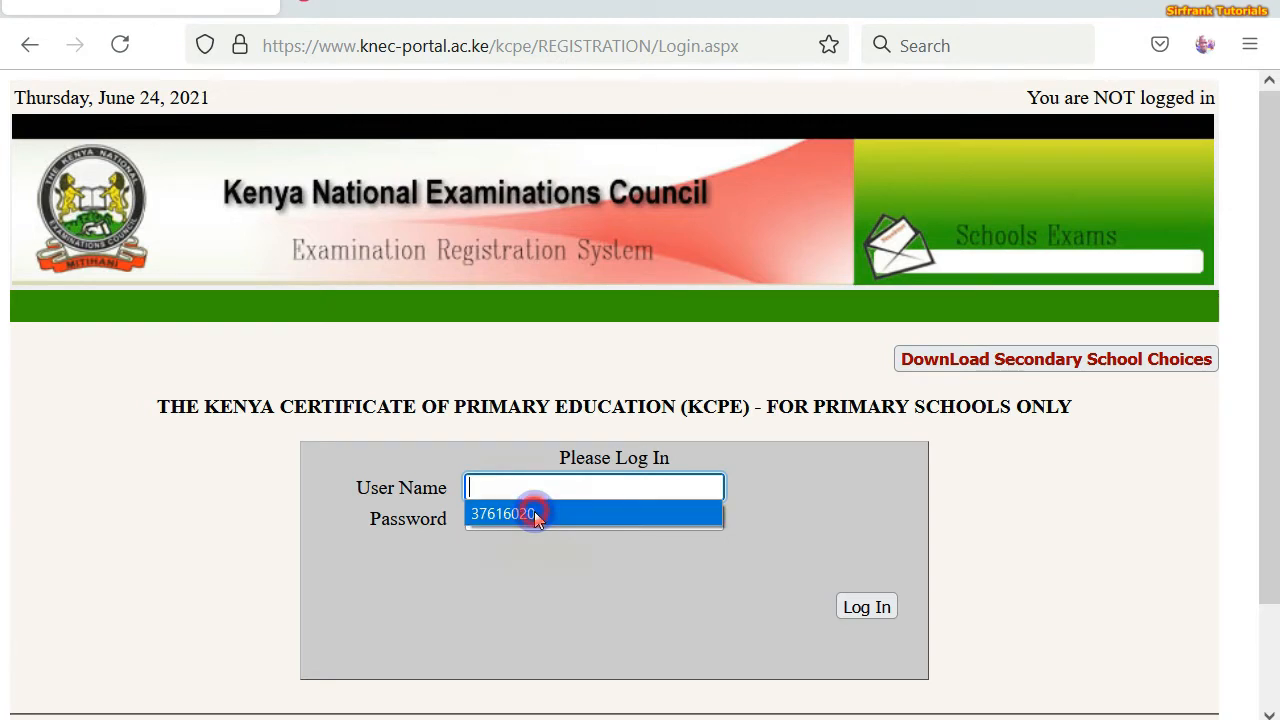
{"action": "left_click", "coordinate": [535, 513]}
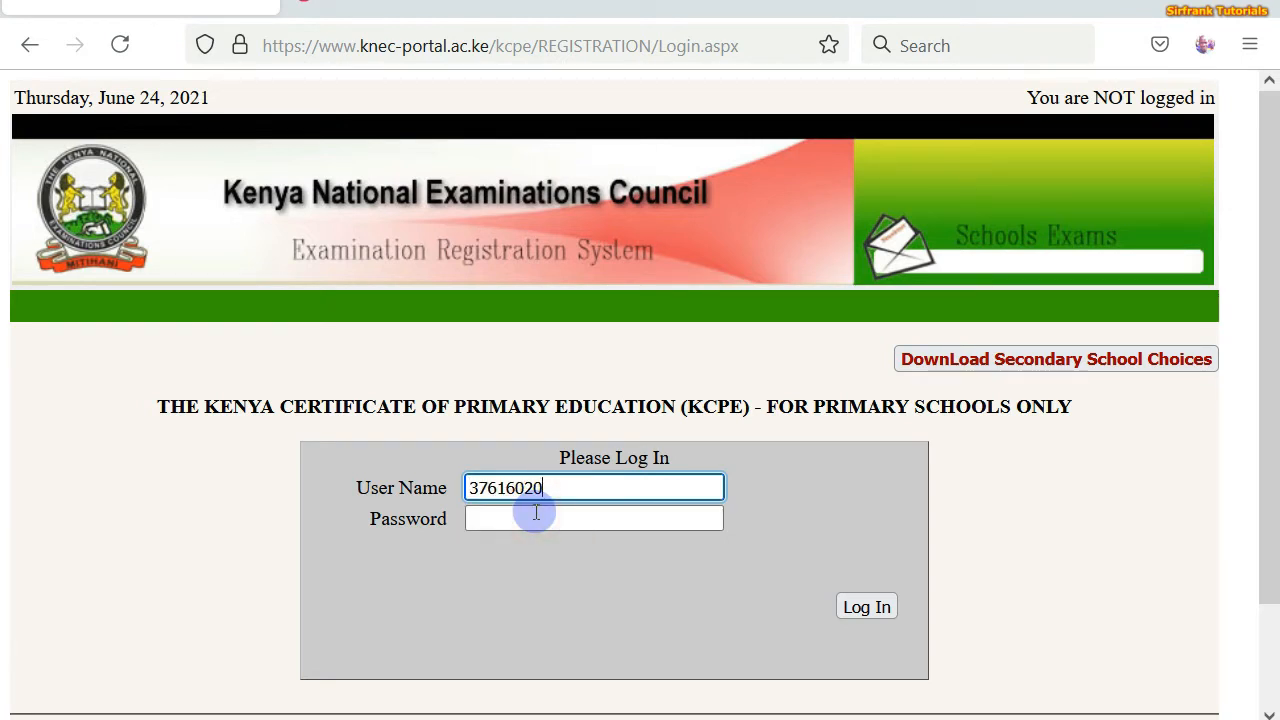
{"action": "left_click", "coordinate": [527, 518]}
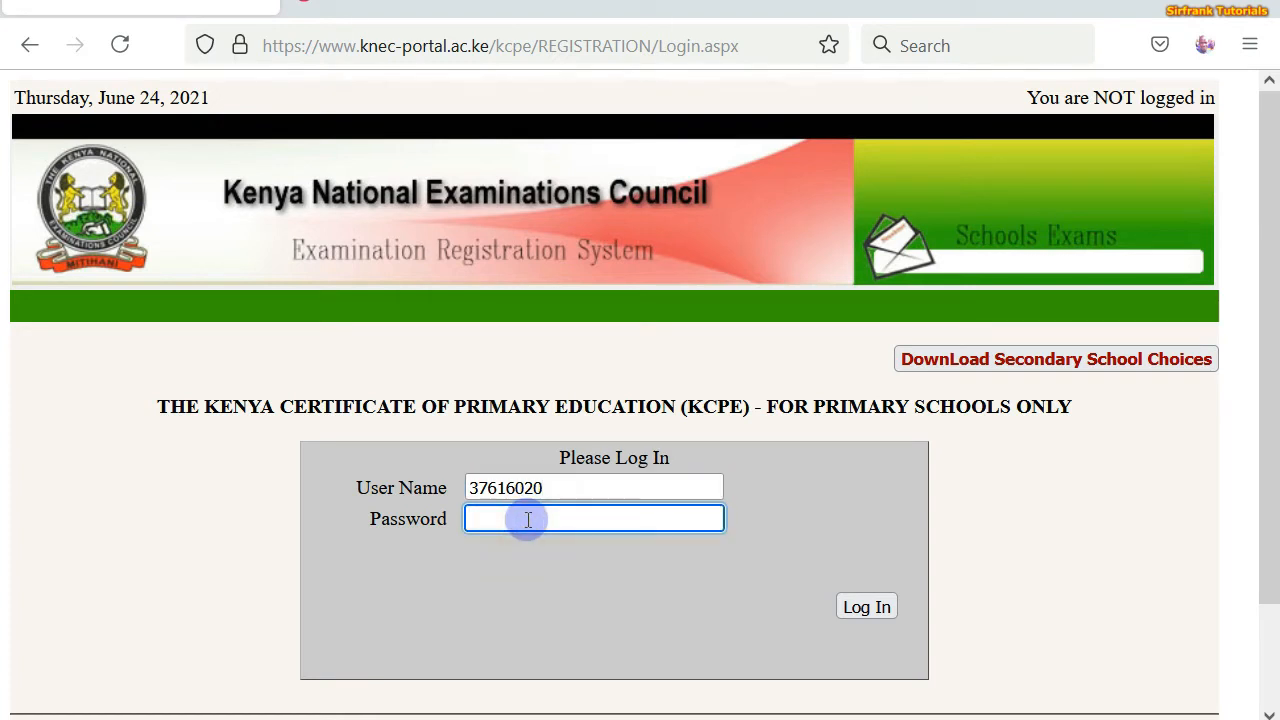
{"action": "type", "text": "••••••"}
{"action": "left_click", "coordinate": [847, 607]}
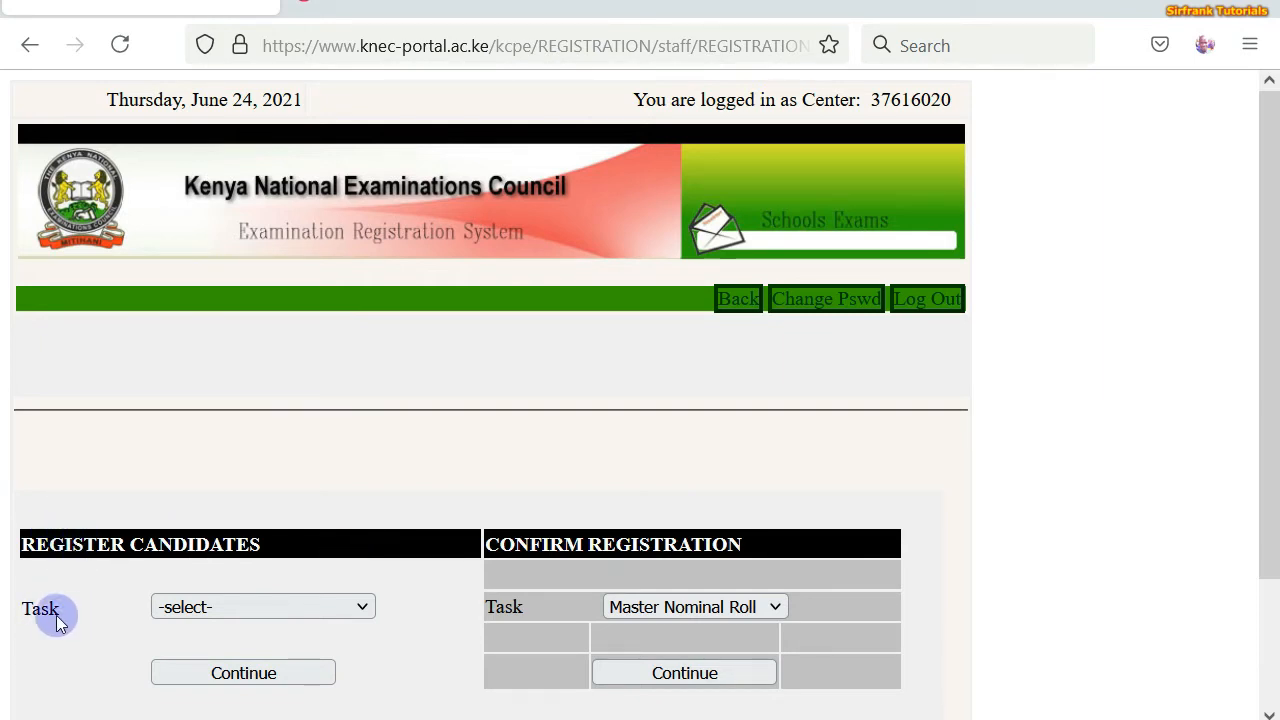
- Set the registration task to Enter New Candidate(s) and continue to the entry form
{"action": "left_click", "coordinate": [365, 609]}
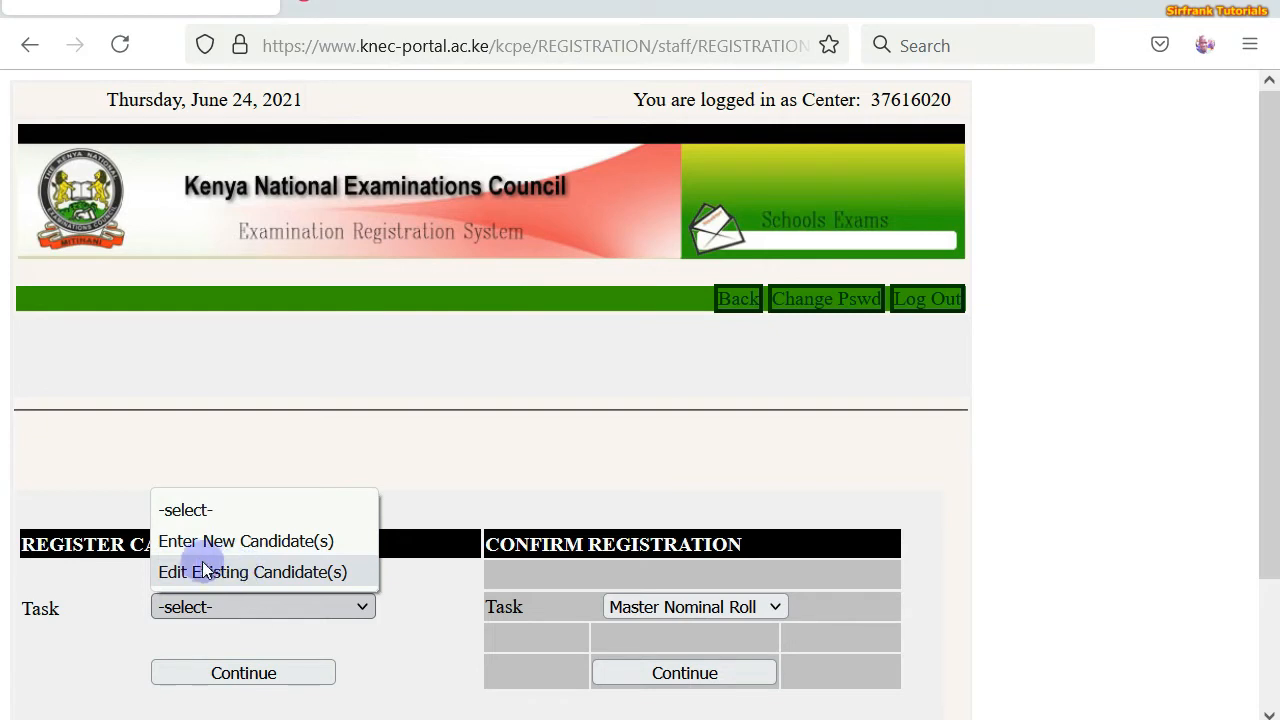
{"action": "left_click", "coordinate": [272, 542]}
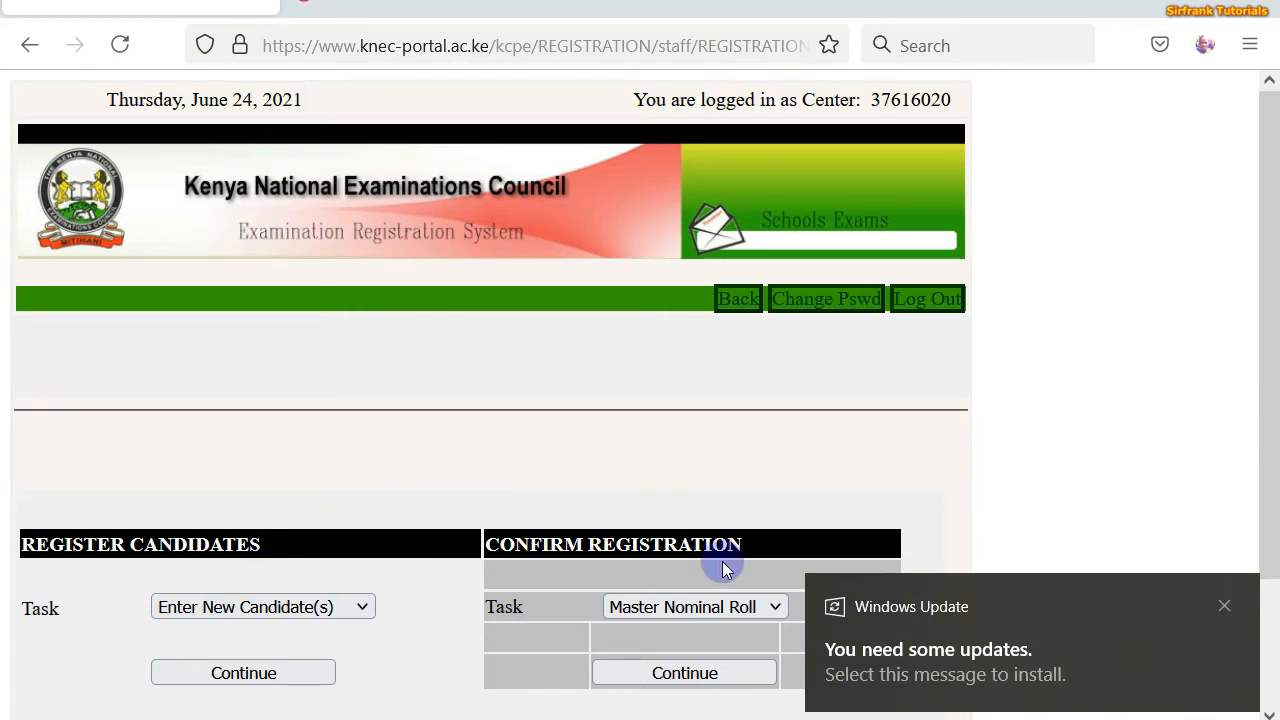
{"action": "left_click", "coordinate": [1225, 606]}
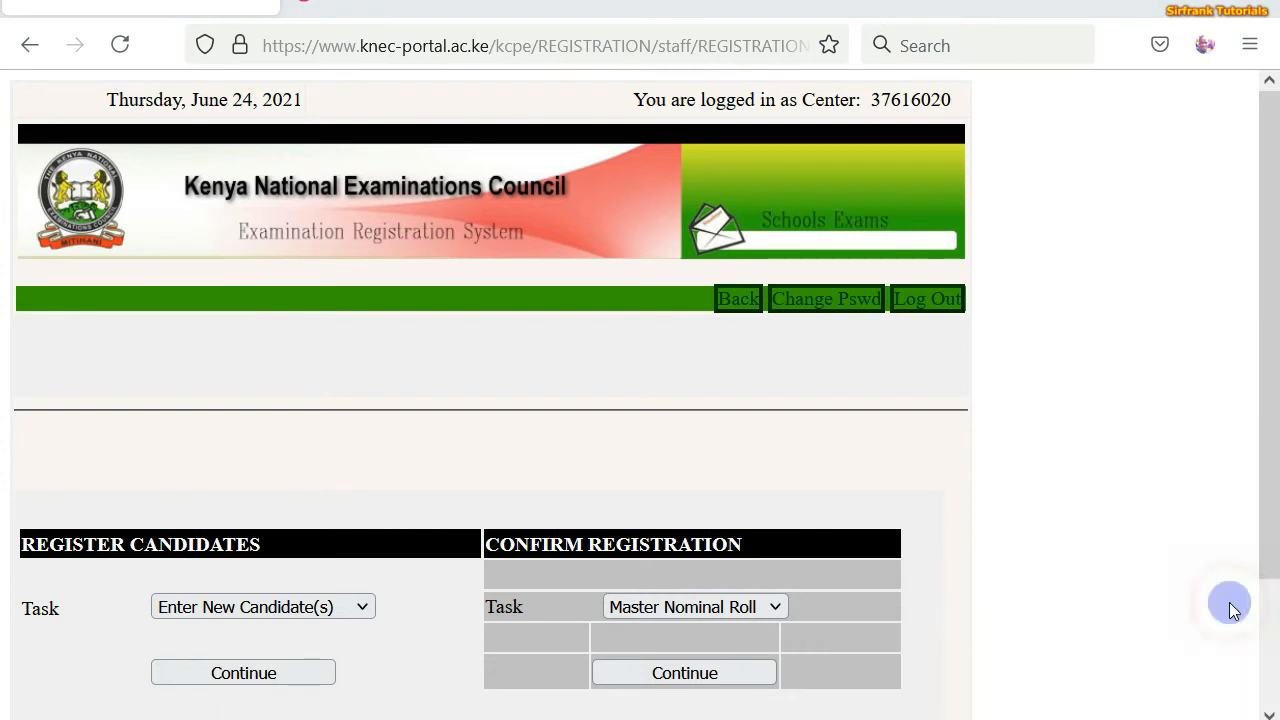
{"action": "left_click", "coordinate": [238, 675]}
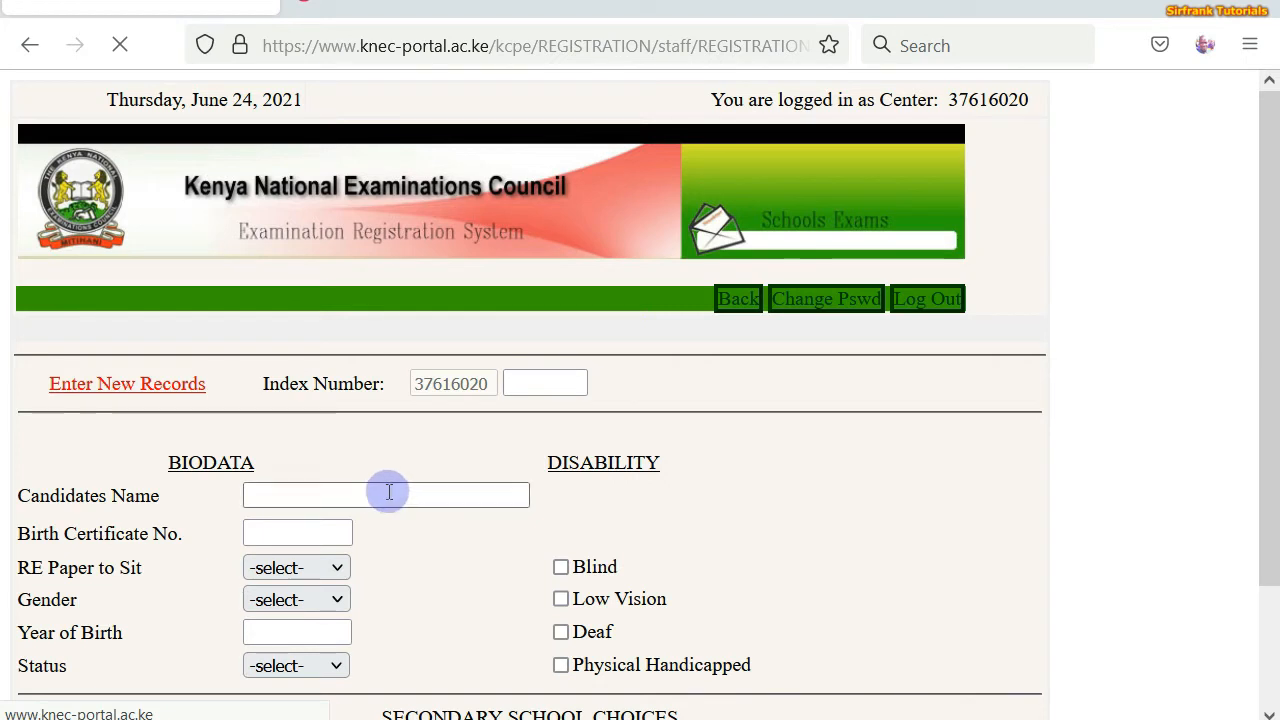
- Enter 003 after the centre code as the new candidate's index number
{"action": "left_click", "coordinate": [526, 385]}
{"action": "left_click", "coordinate": [527, 386]}
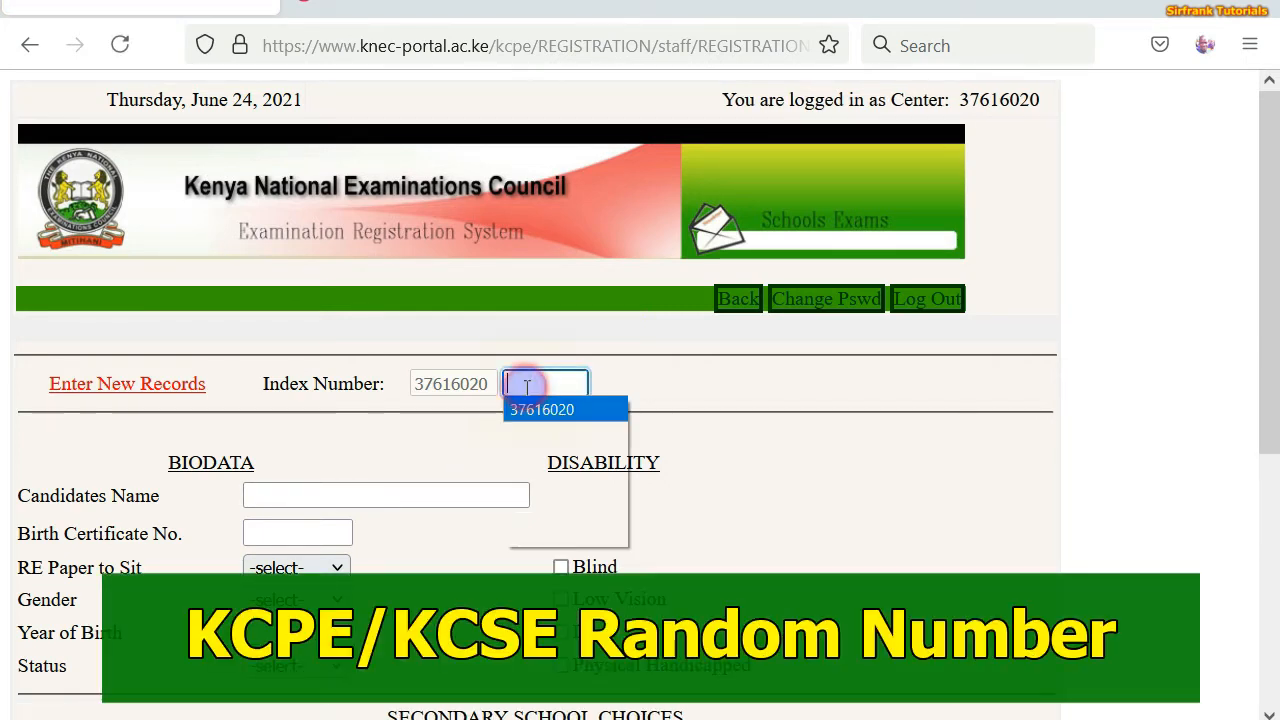
{"action": "left_click", "coordinate": [527, 387]}
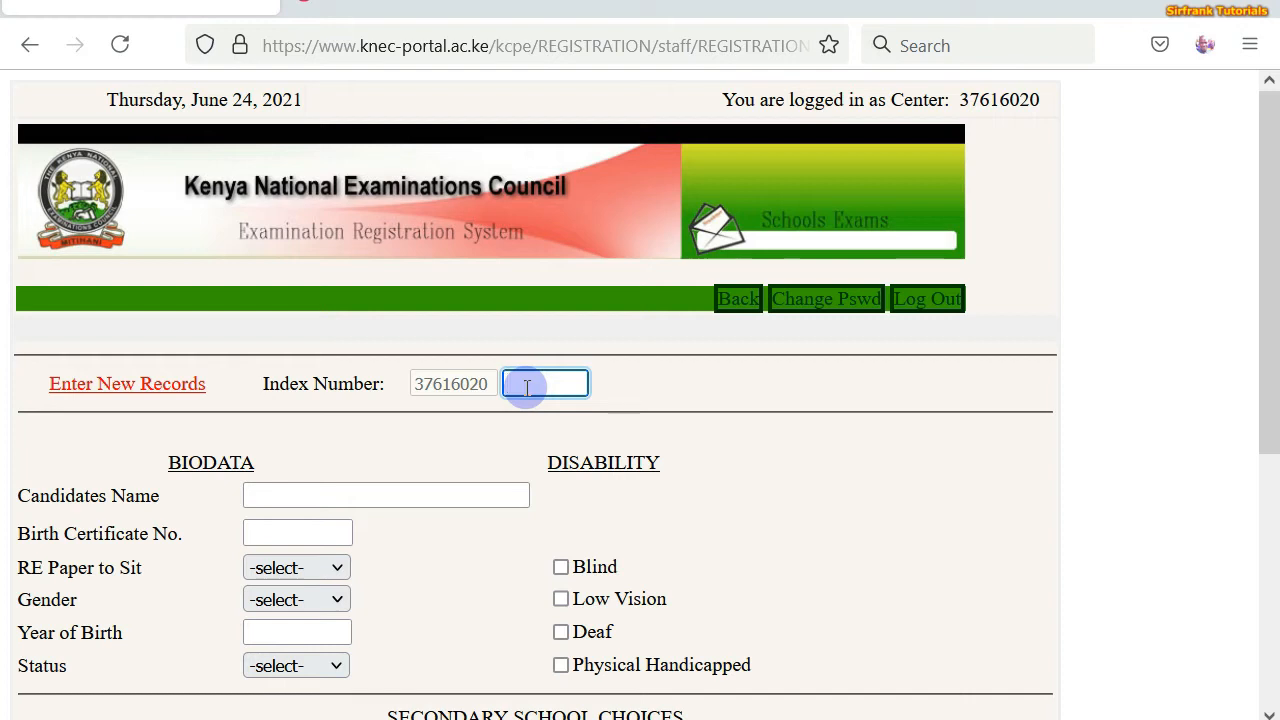
{"action": "type", "text": "003"}
{"action": "left_click", "coordinate": [539, 460]}
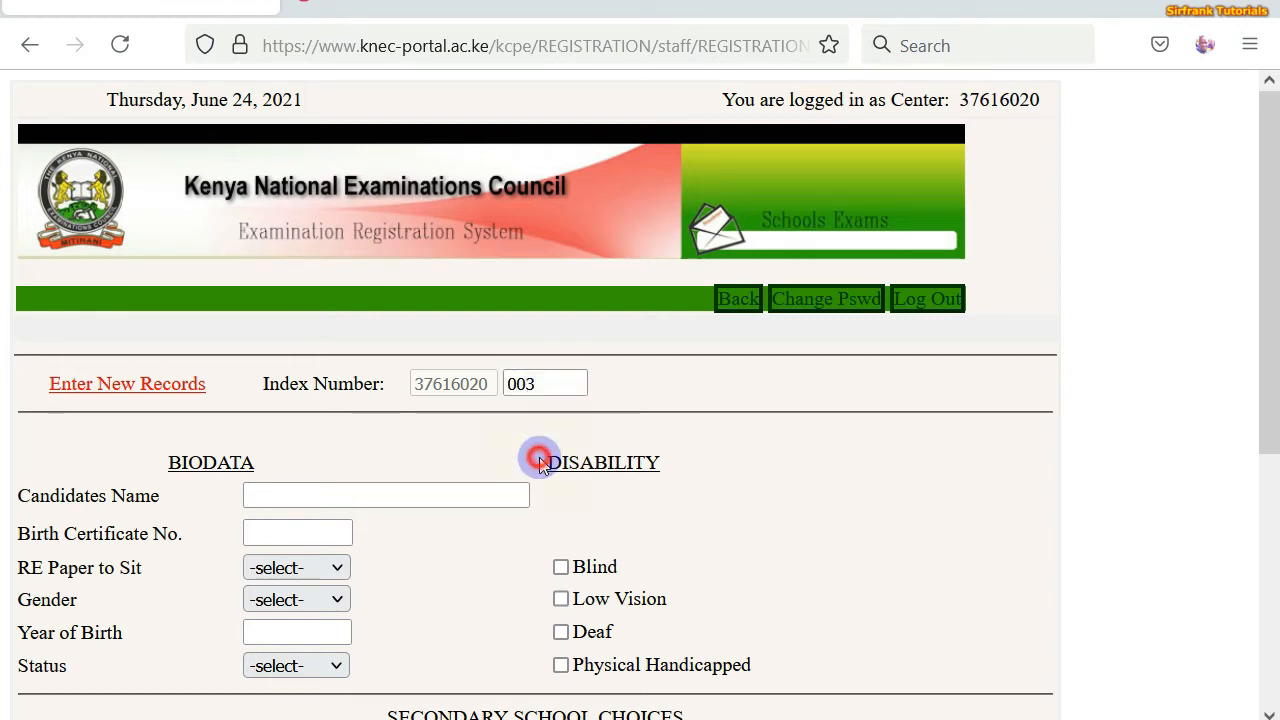
{"action": "scroll", "coordinate": [539, 462], "scroll_direction": "down", "scroll_amount": 5}
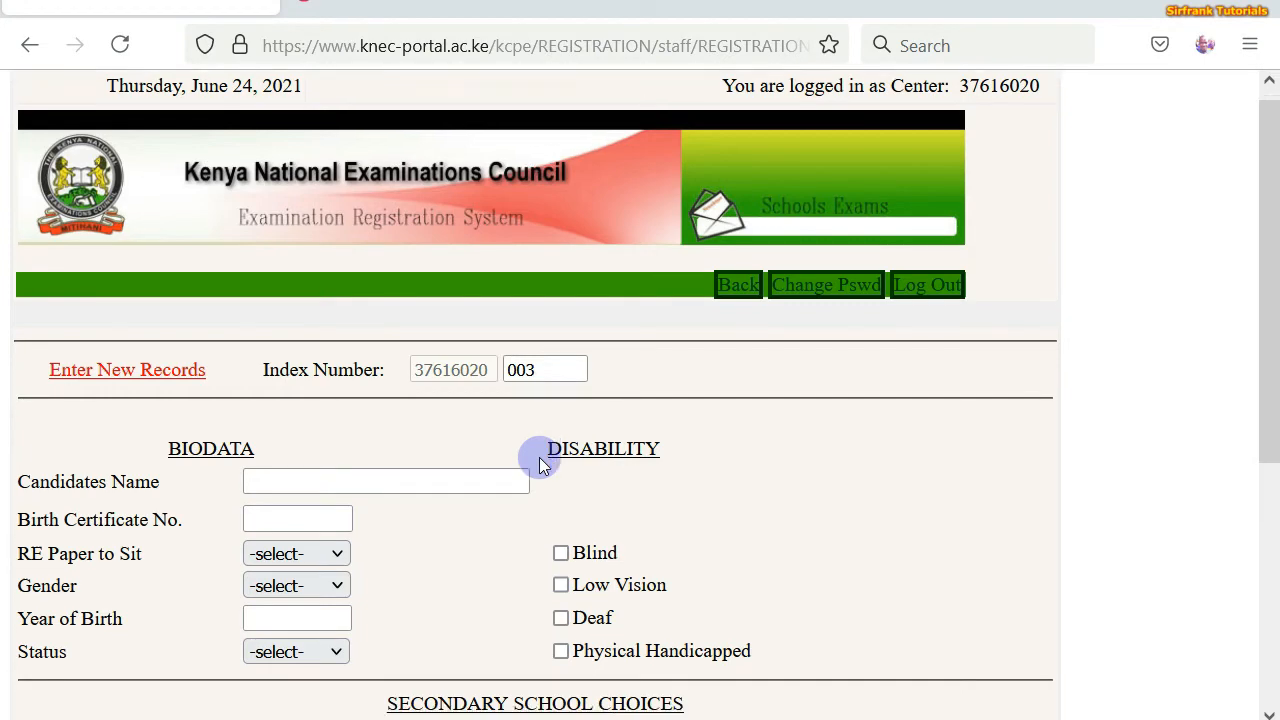
{"action": "scroll", "coordinate": [538, 458], "scroll_direction": "up", "scroll_amount": 3}
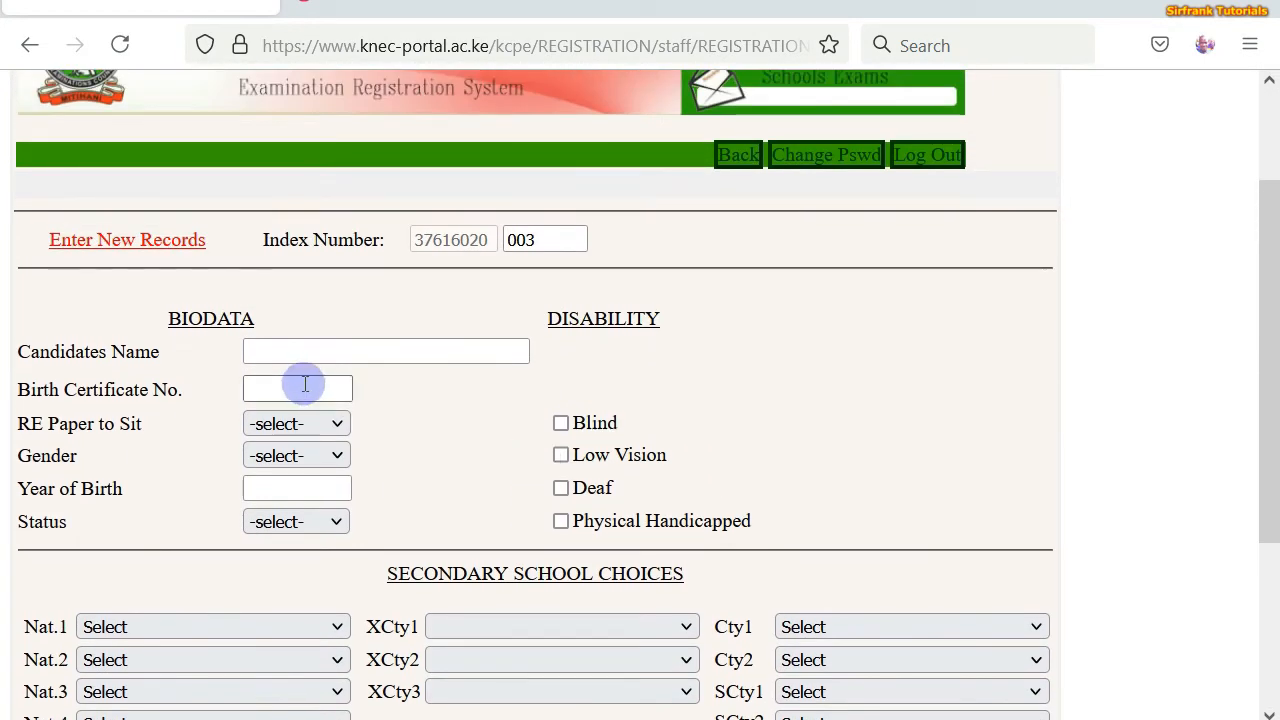
{"action": "left_click", "coordinate": [287, 352]}
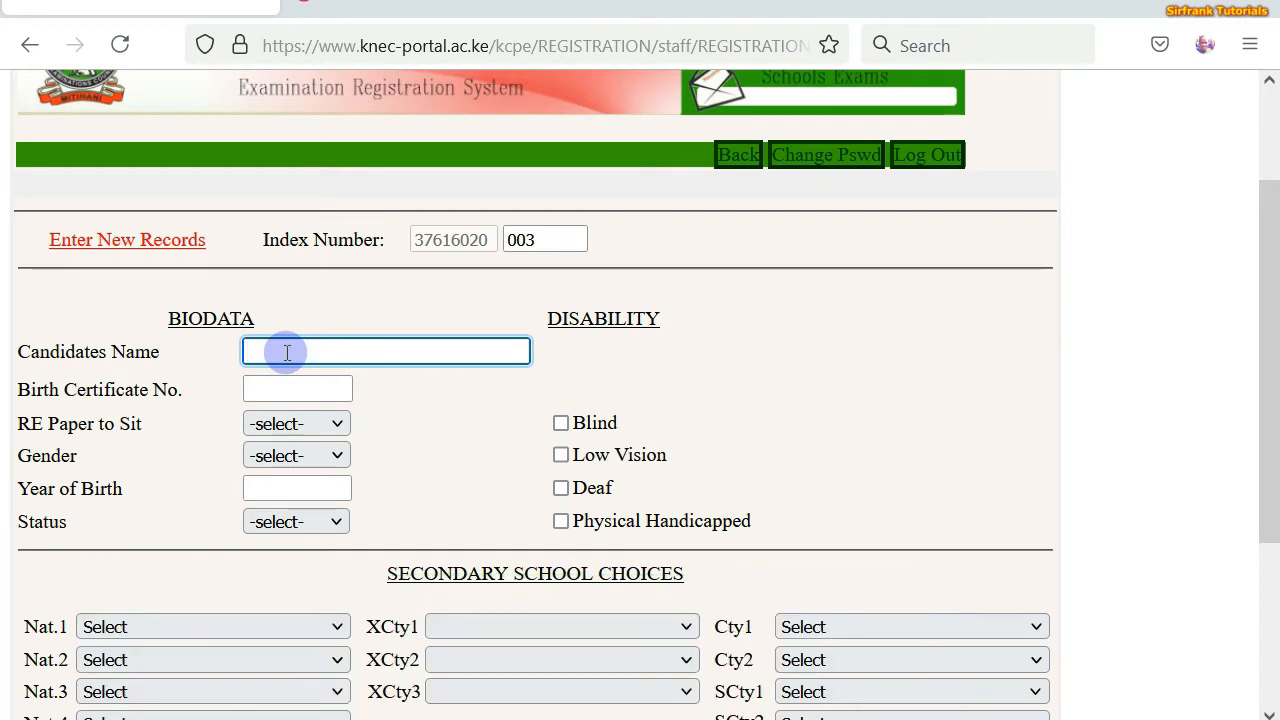
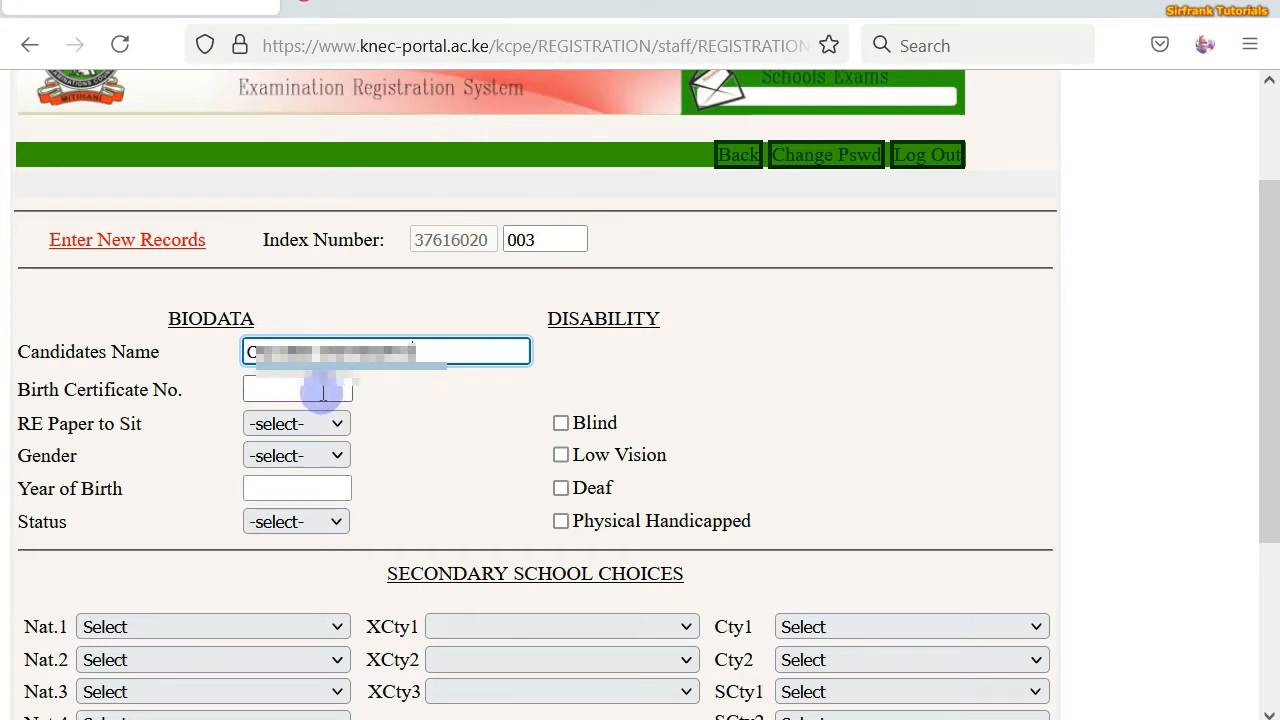
- Type the candidate's full name and their birth certificate number into the biodata fields
{"action": "left_click", "coordinate": [318, 389]}
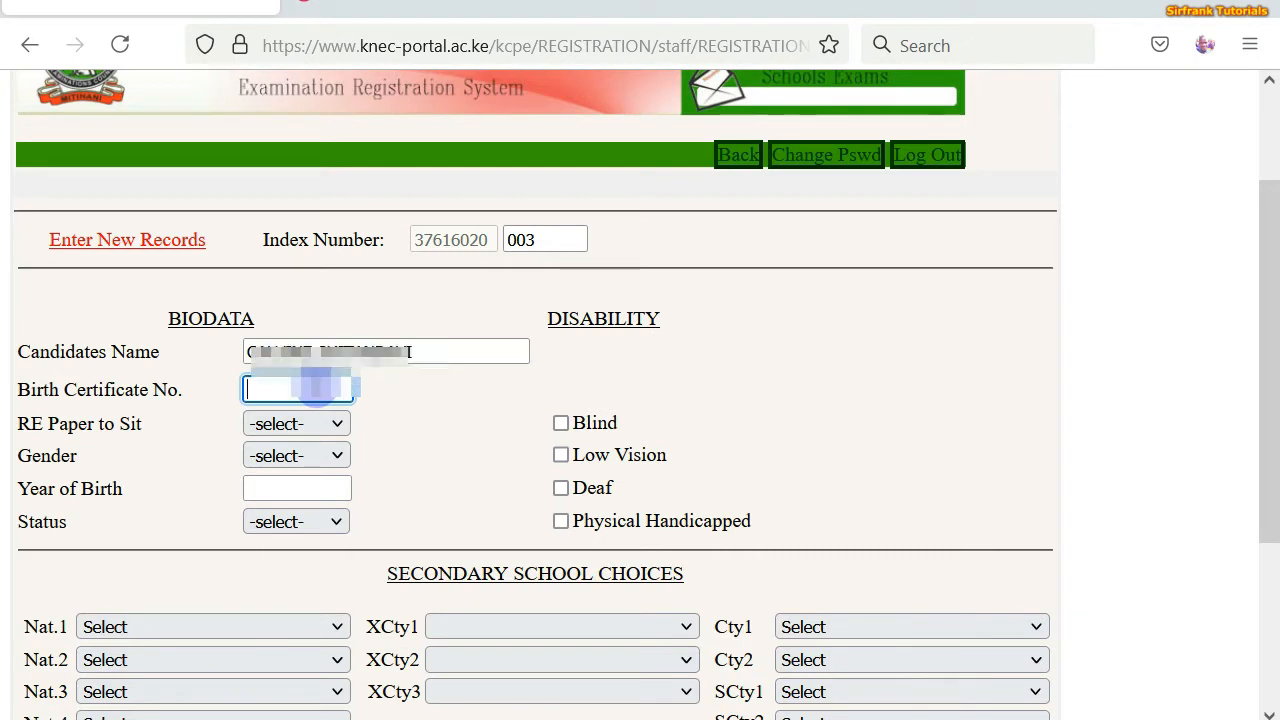
{"action": "type", "text": "00000"}
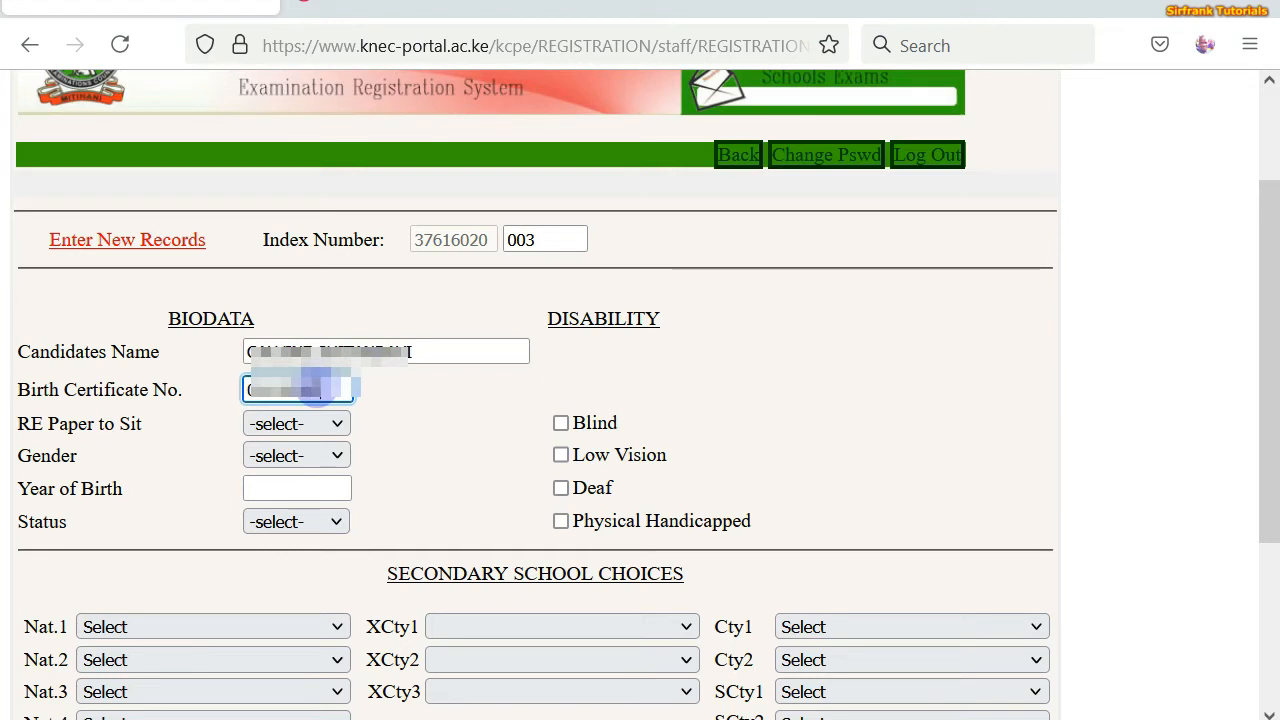
{"action": "type", "text": "00"}
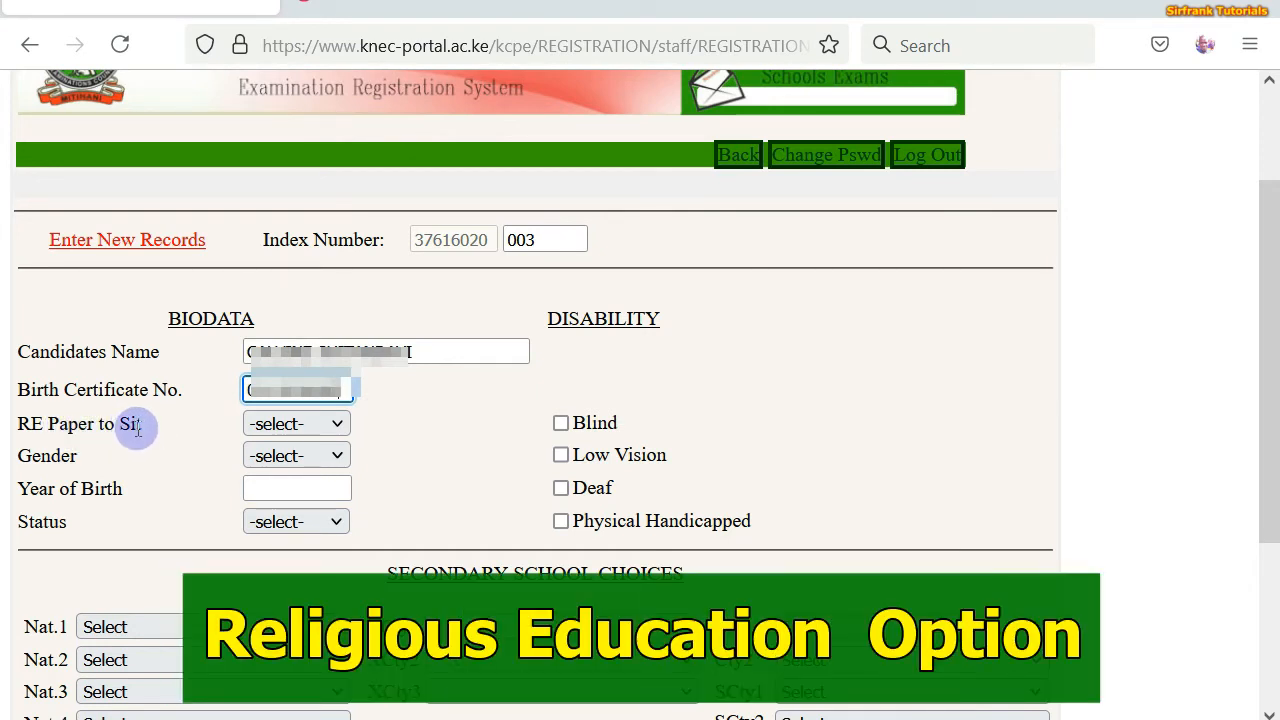
- Set RE Paper to Sit to CRE and Gender to MALE
{"action": "left_click", "coordinate": [337, 427]}
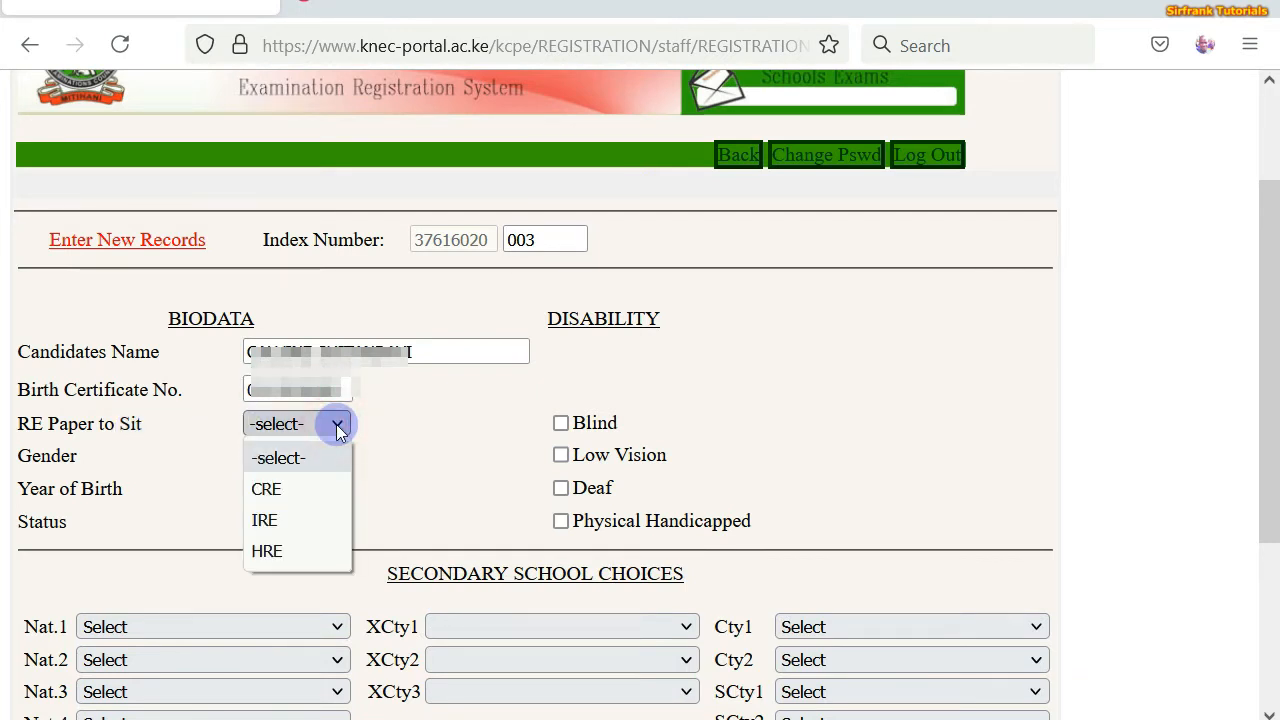
{"action": "left_click", "coordinate": [278, 488]}
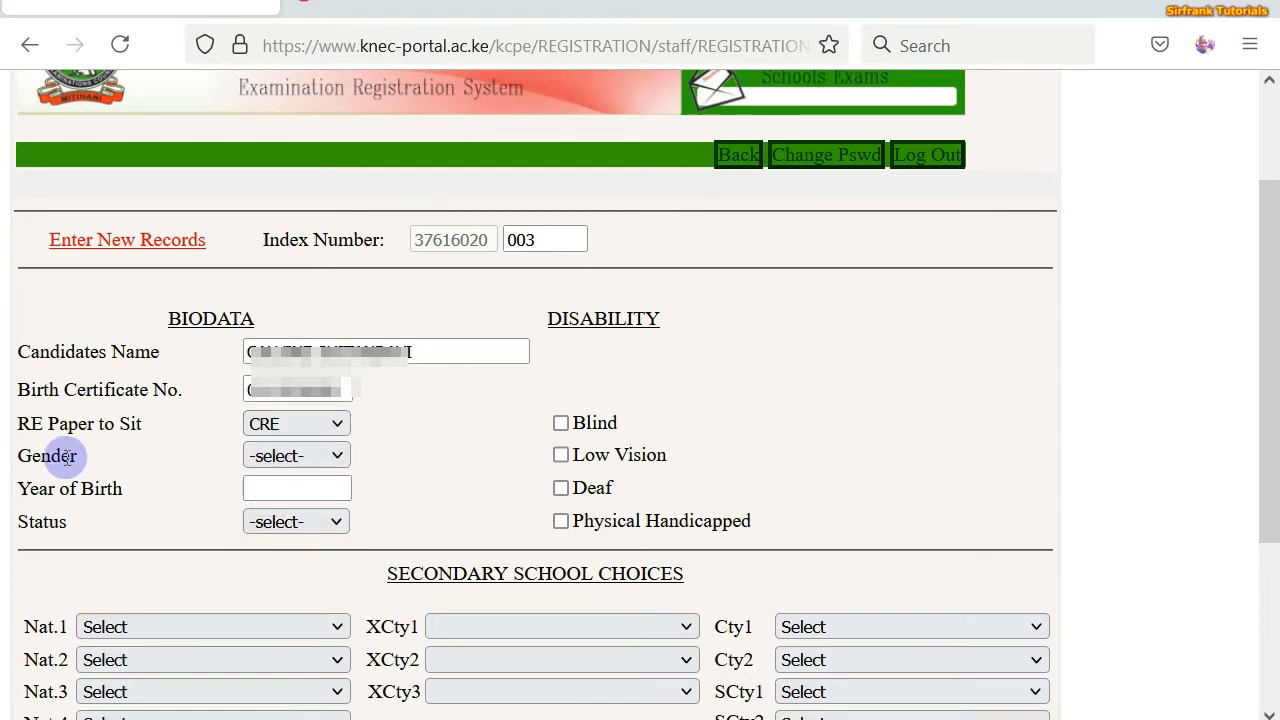
{"action": "left_click", "coordinate": [338, 456]}
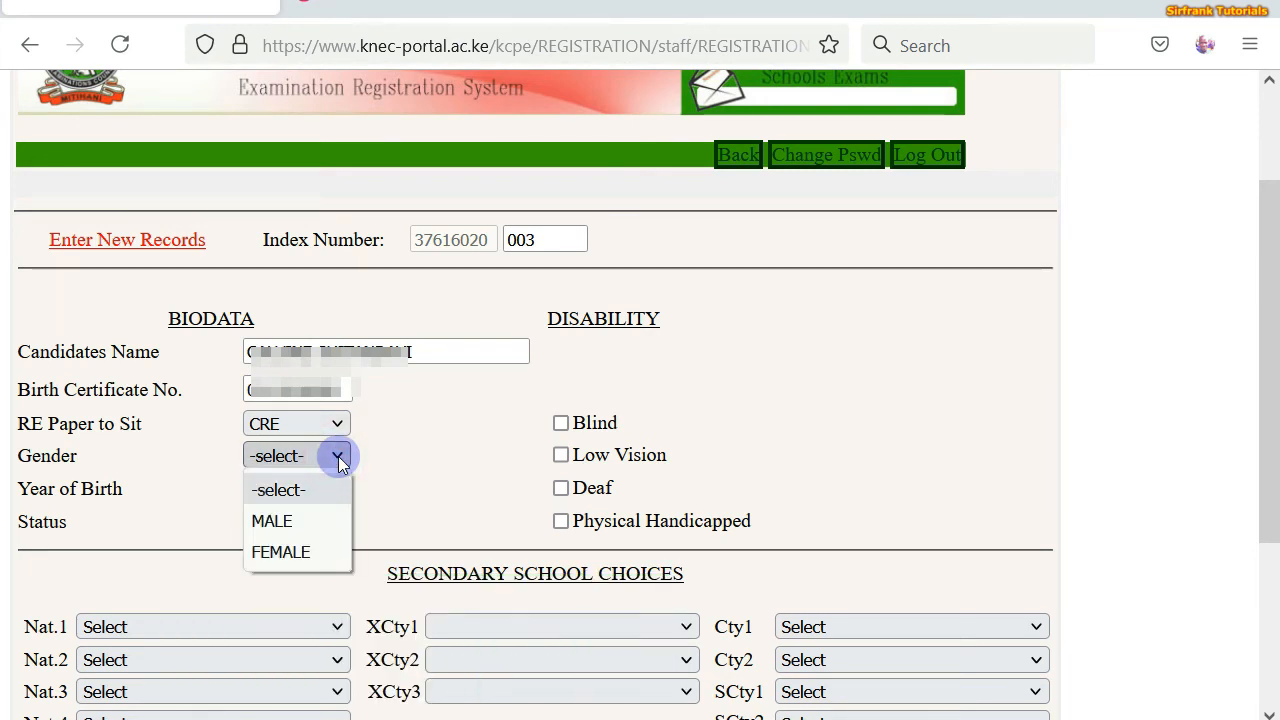
{"action": "left_click", "coordinate": [299, 521]}
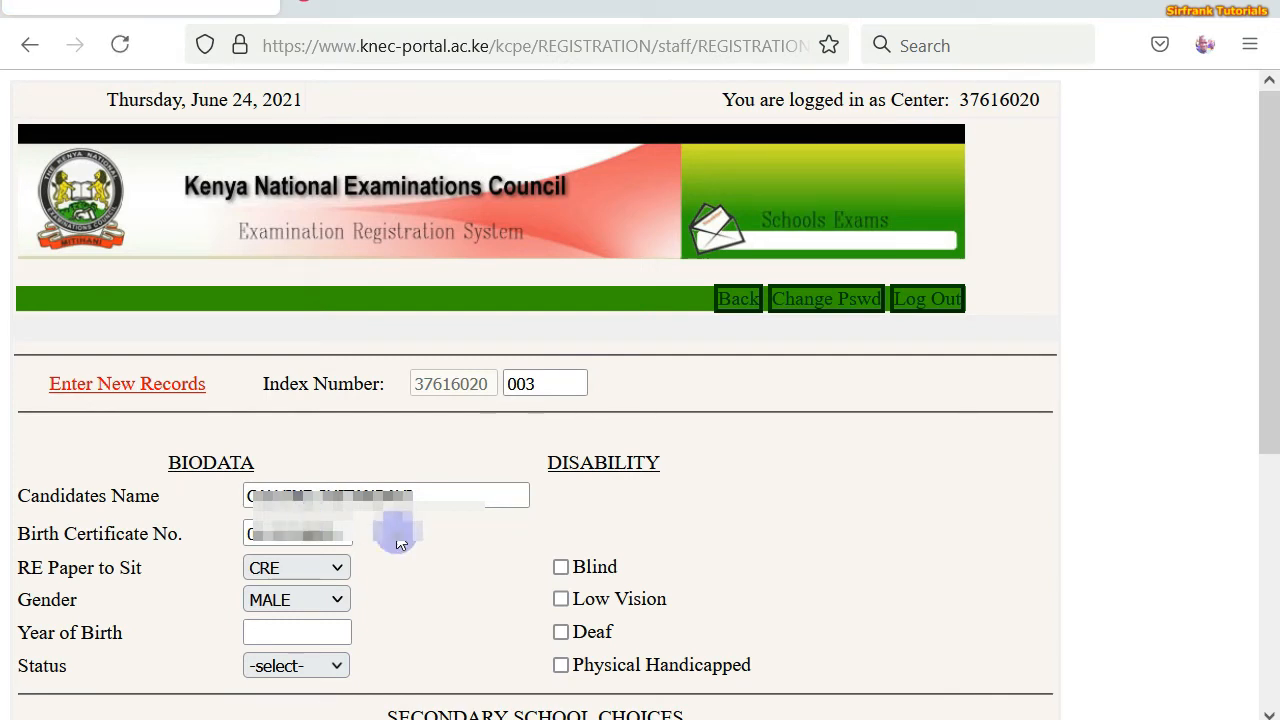
- Enter 2004 as the year of birth and set Status to CITIZEN
{"action": "scroll", "coordinate": [399, 535], "scroll_direction": "down", "scroll_amount": 3}
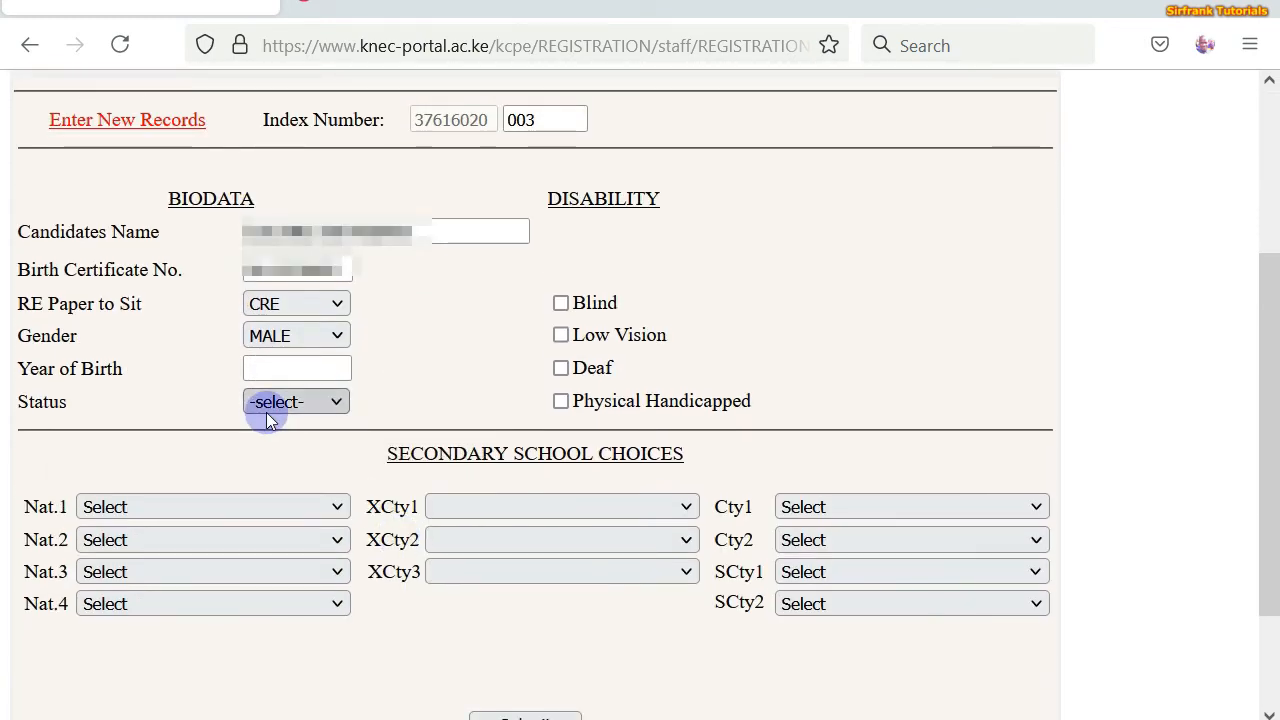
{"action": "left_click", "coordinate": [257, 369]}
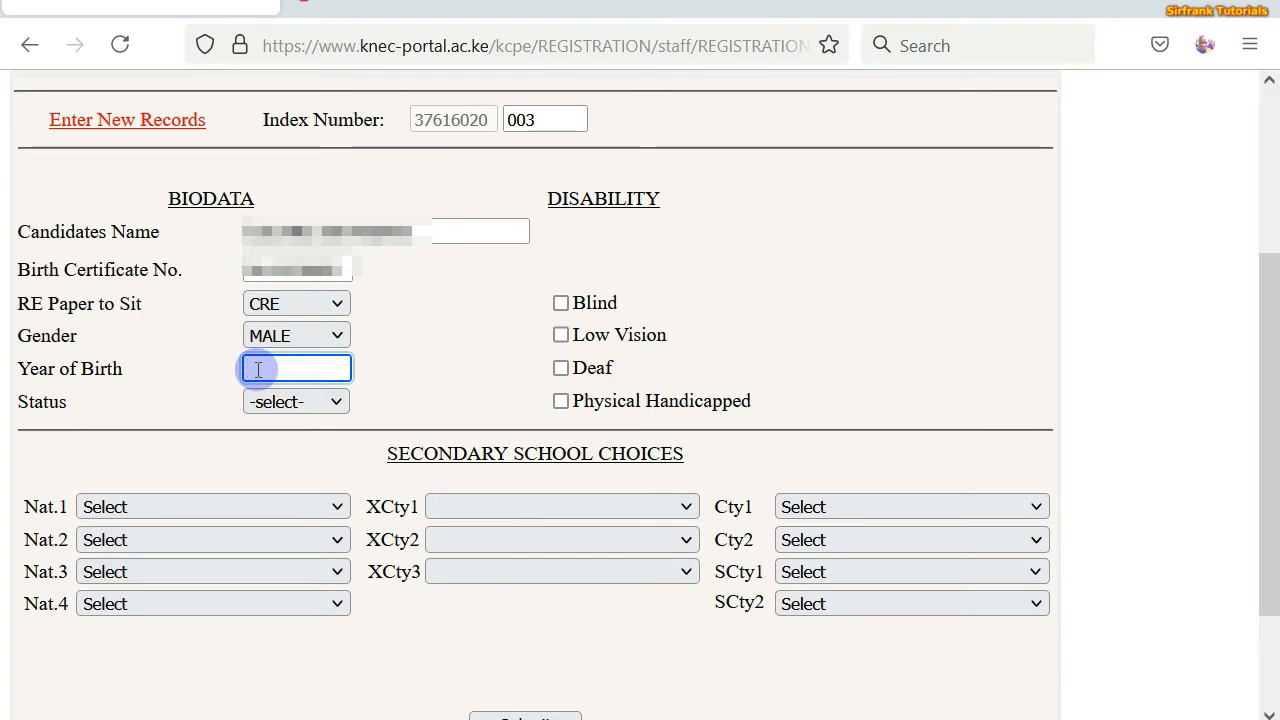
{"action": "type", "text": "2"}
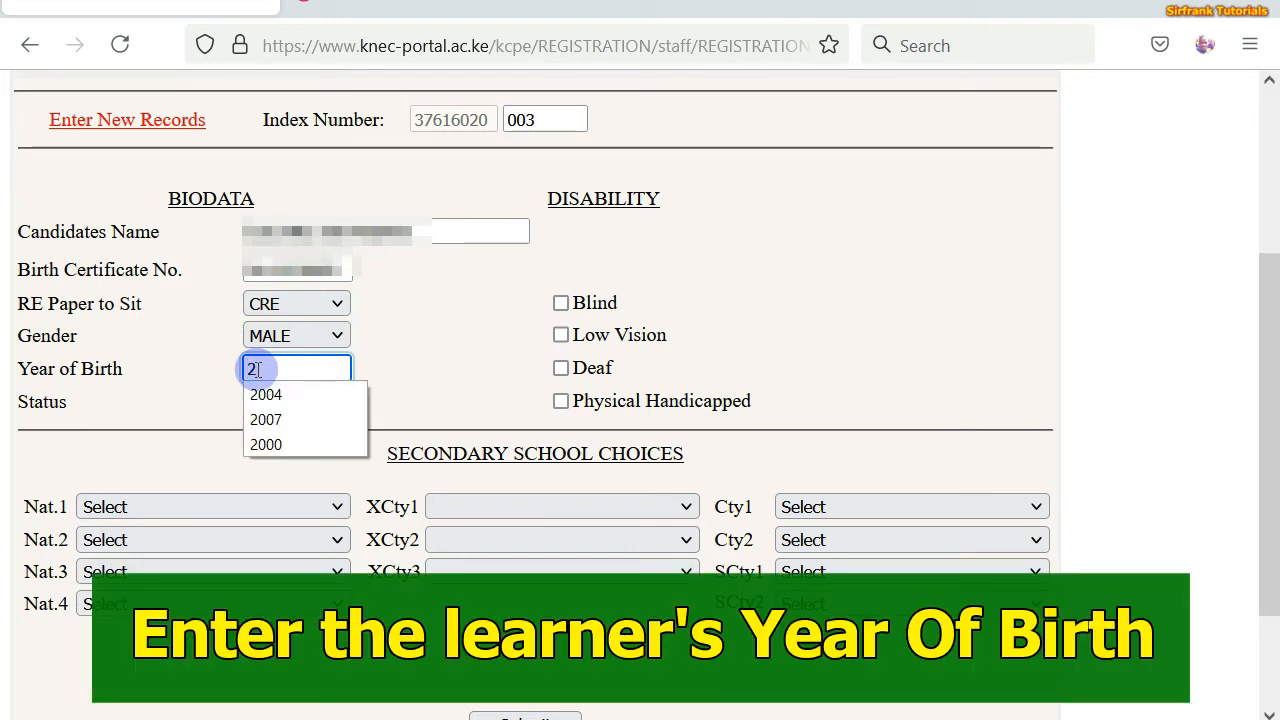
{"action": "type", "text": "004"}
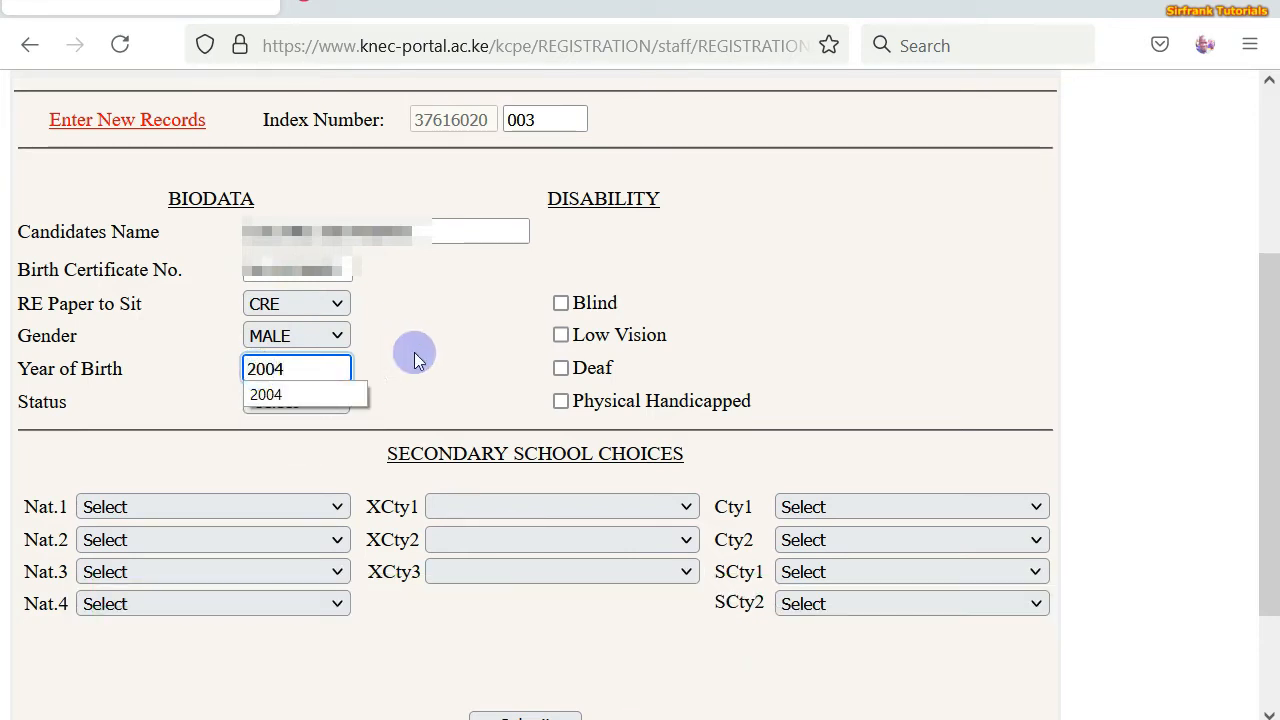
{"action": "left_click", "coordinate": [513, 350]}
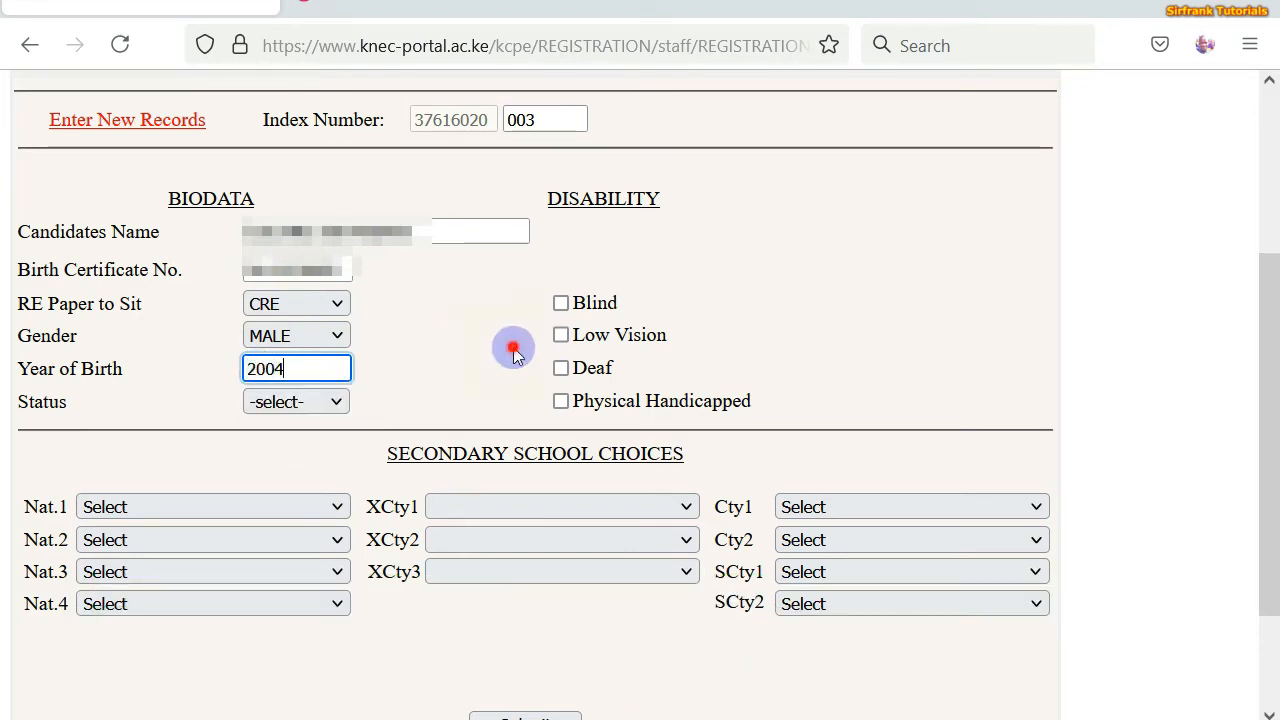
{"action": "left_click", "coordinate": [336, 403]}
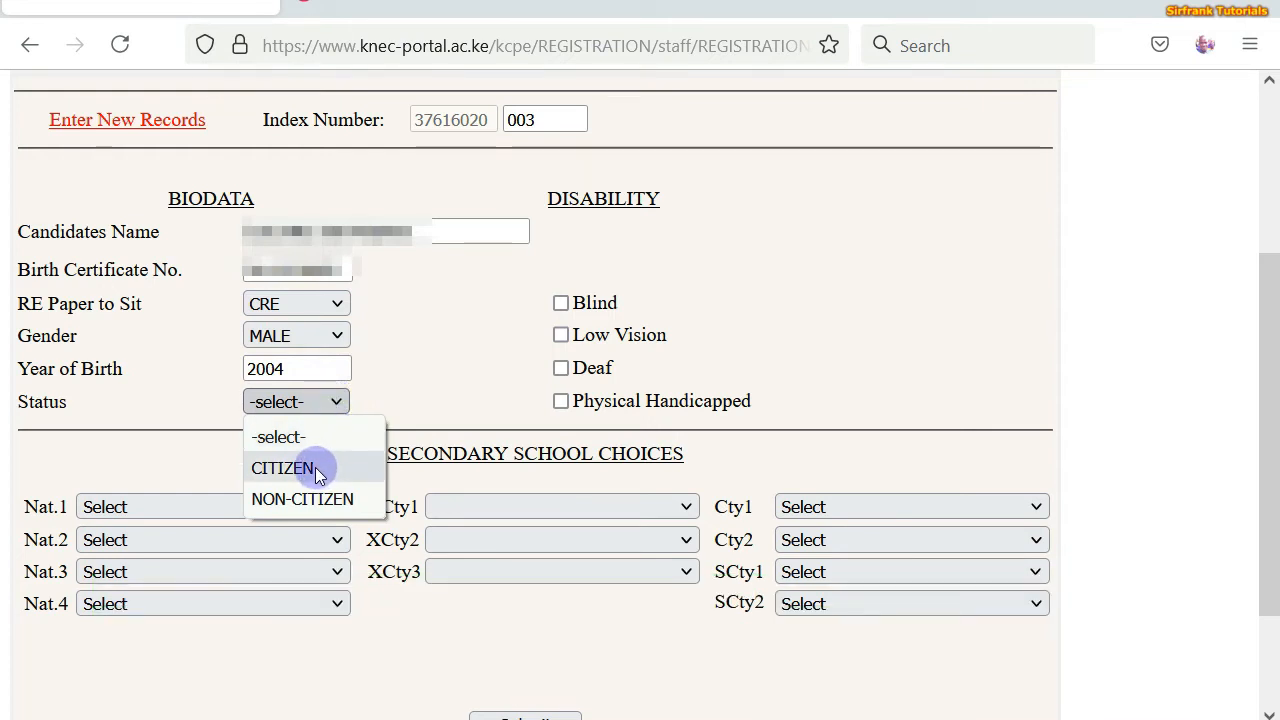
{"action": "left_click", "coordinate": [315, 467]}
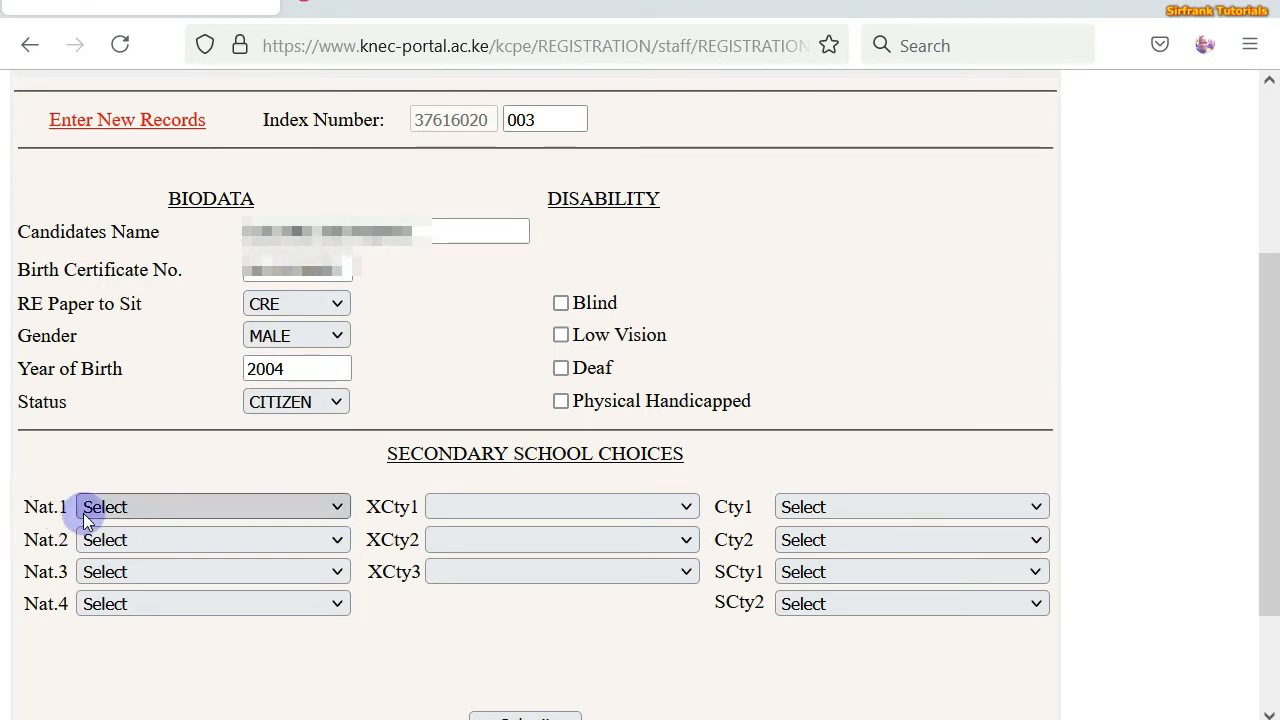
- Choose C1- 36600004 FRIENDS KAMUSINGA in the Nat.1 school dropdown
{"action": "left_click", "coordinate": [338, 511]}
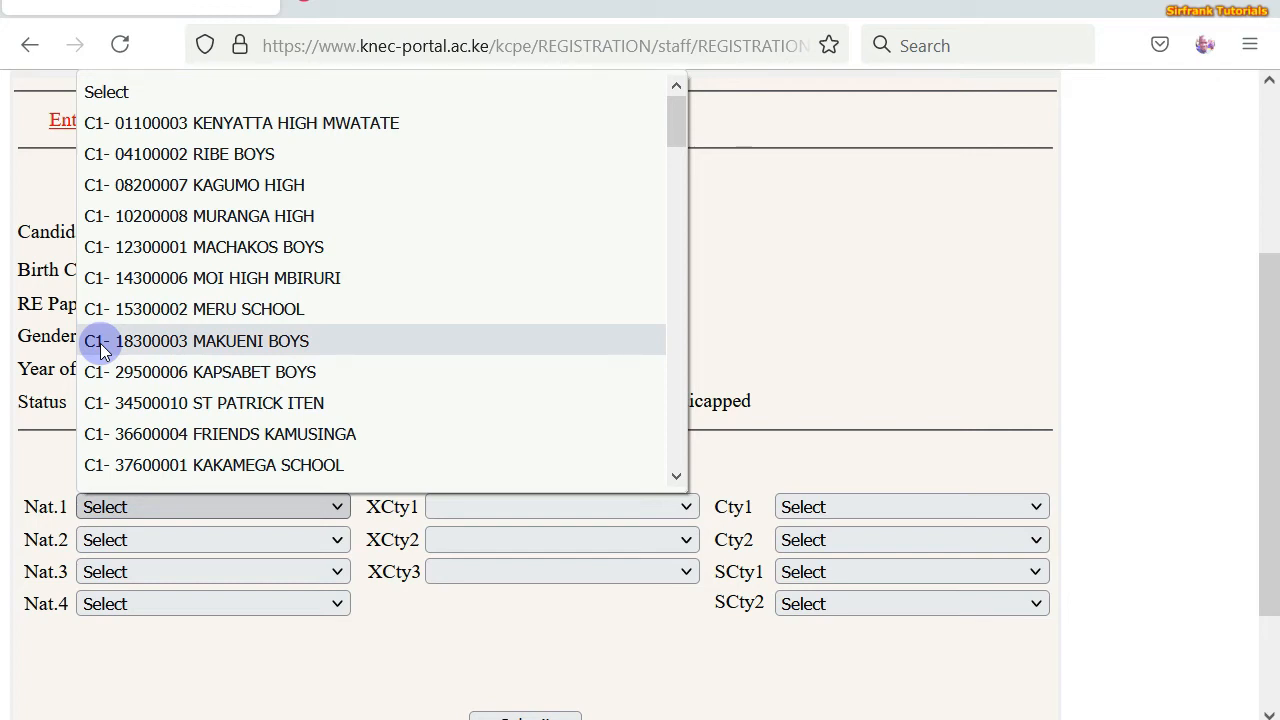
{"action": "scroll", "coordinate": [218, 344], "scroll_direction": "down", "scroll_amount": 4}
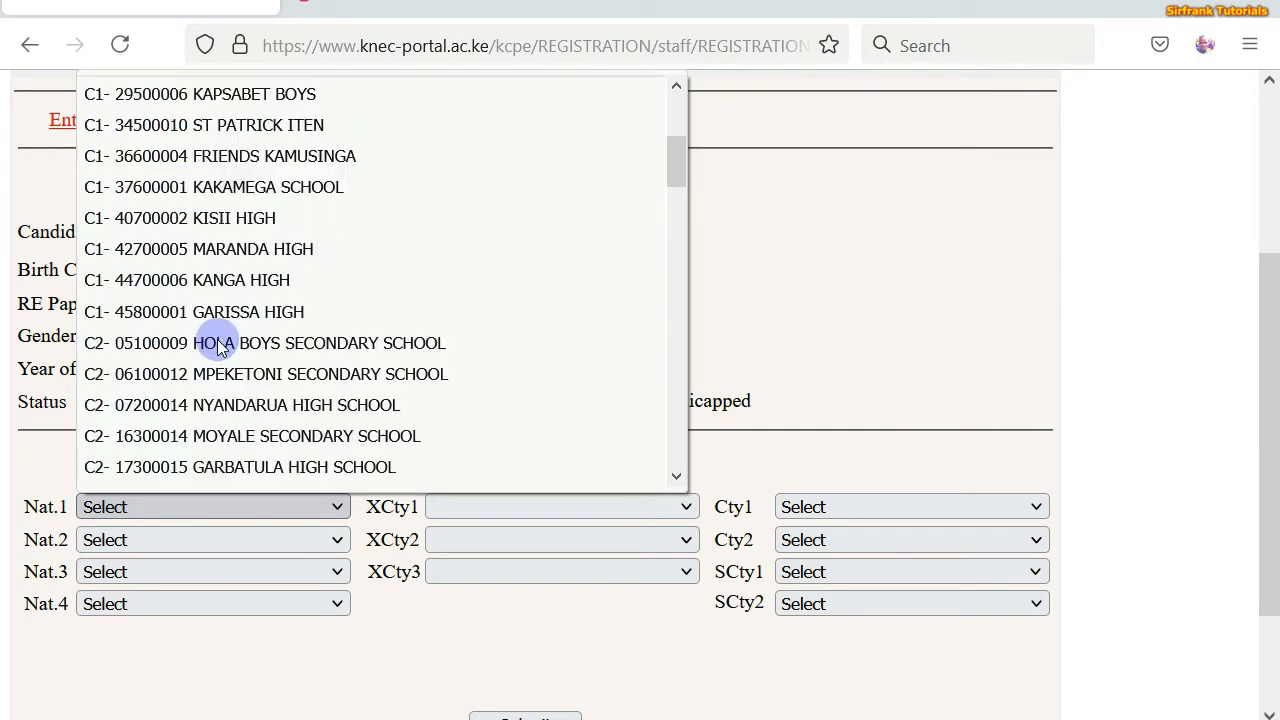
{"action": "scroll", "coordinate": [218, 344], "scroll_direction": "down", "scroll_amount": 10}
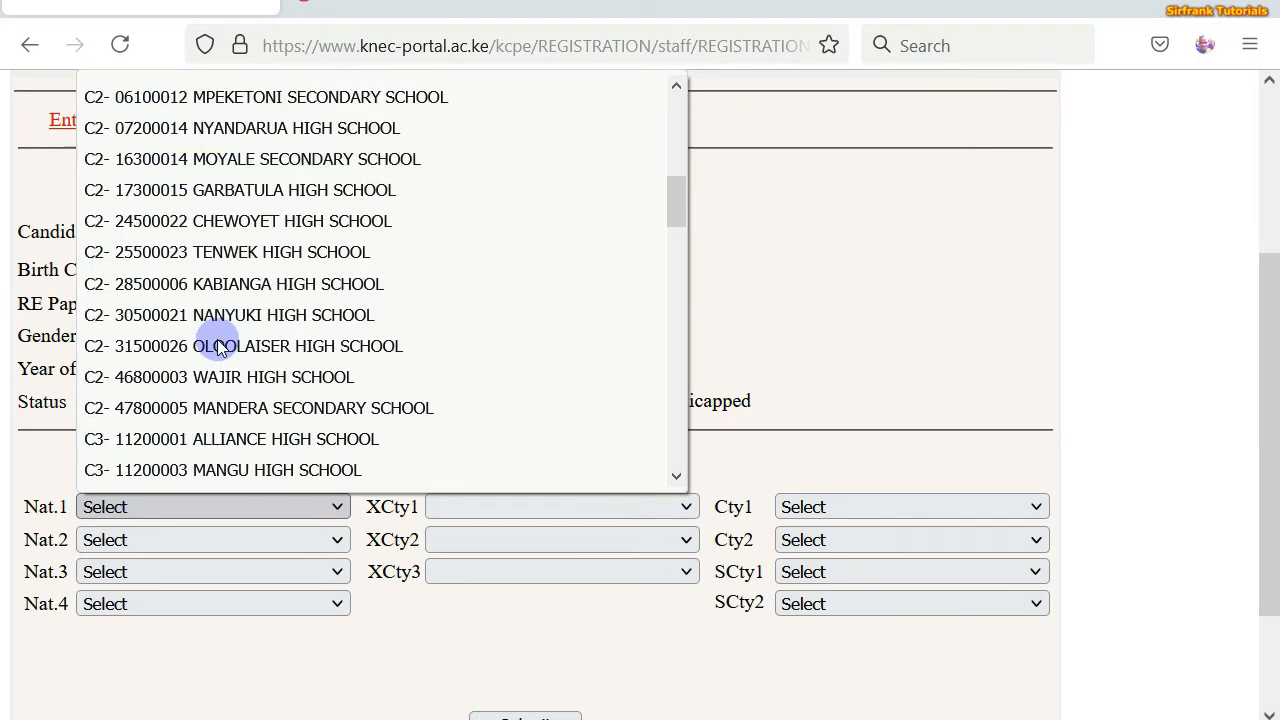
{"action": "scroll", "coordinate": [214, 343], "scroll_direction": "up", "scroll_amount": 15}
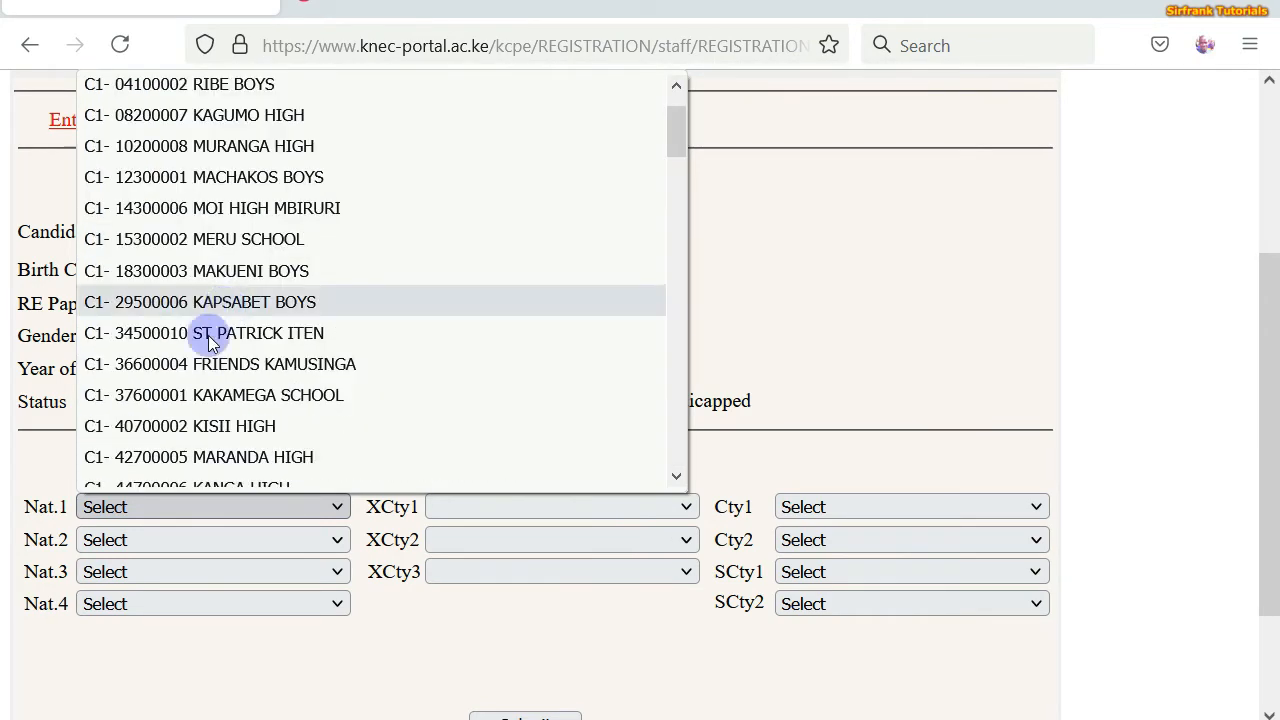
{"action": "left_click", "coordinate": [167, 364]}
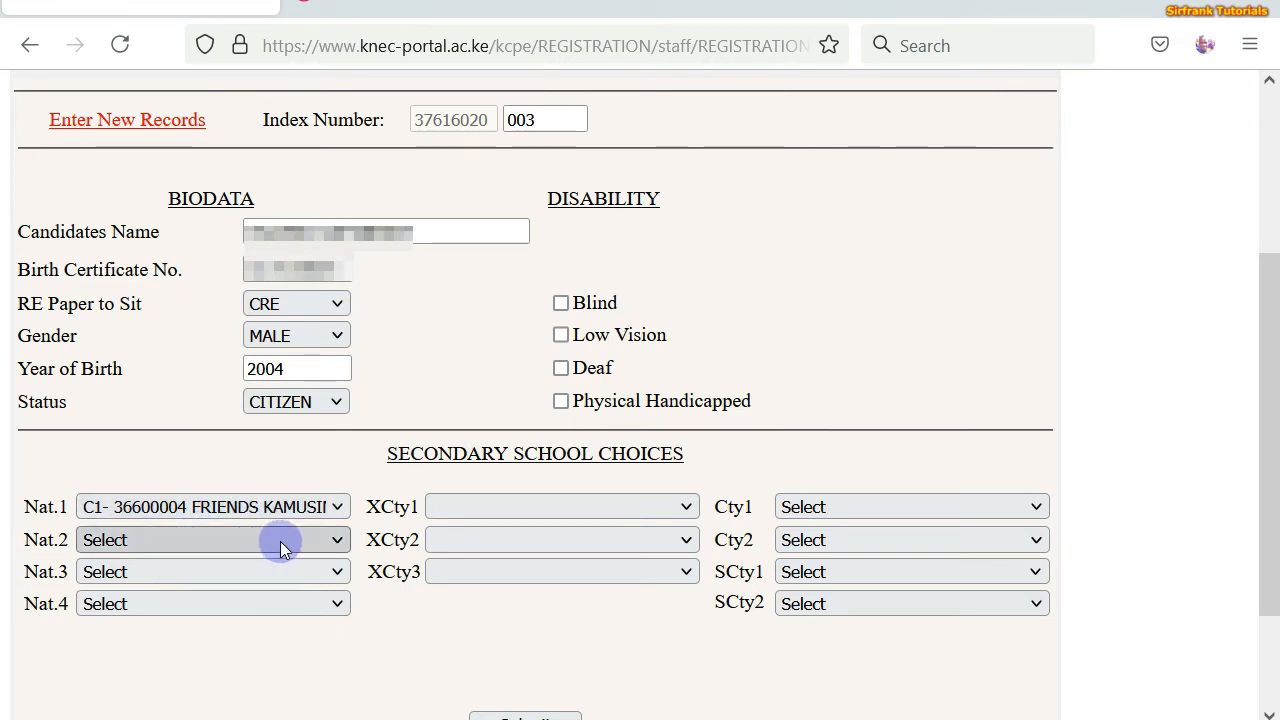
- Set Nat.2, Nat.3 and Nat.4 to TENWEK HIGH, ALLIANCE HIGH and CHAVAKALI HIGH SCHOOL
{"action": "left_click", "coordinate": [336, 541]}
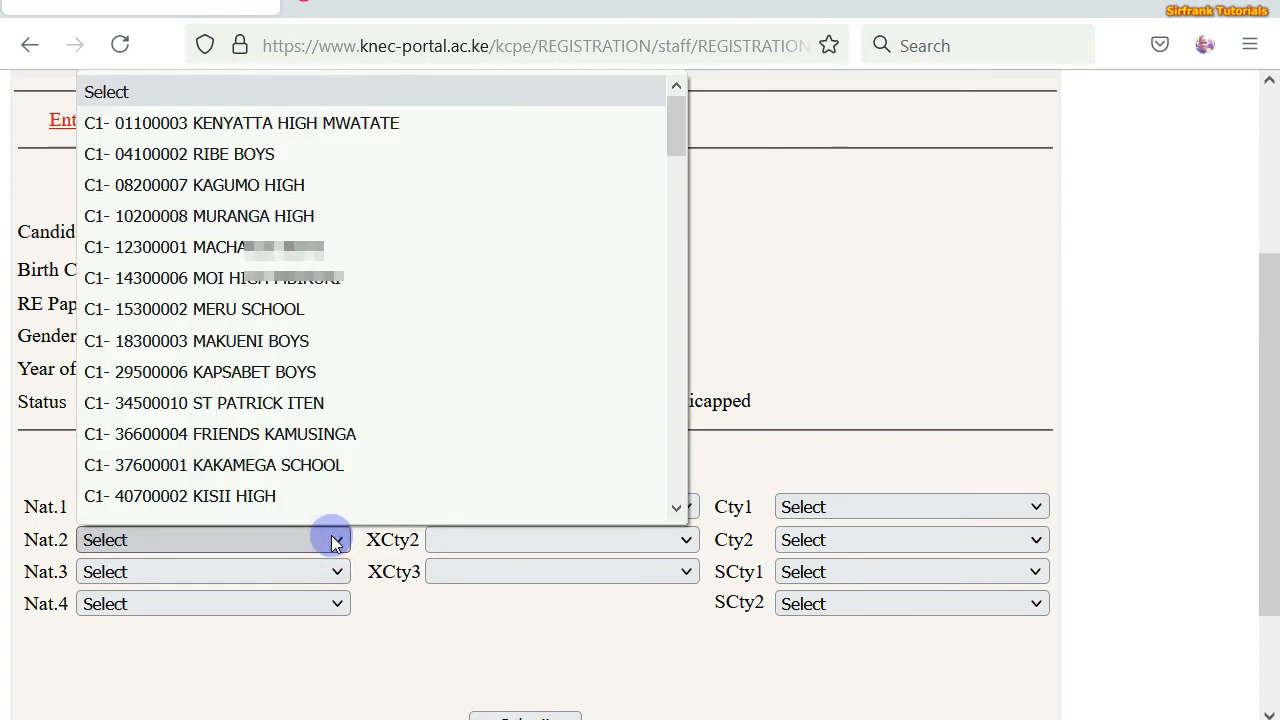
{"action": "scroll", "coordinate": [257, 250], "scroll_direction": "down", "scroll_amount": 7}
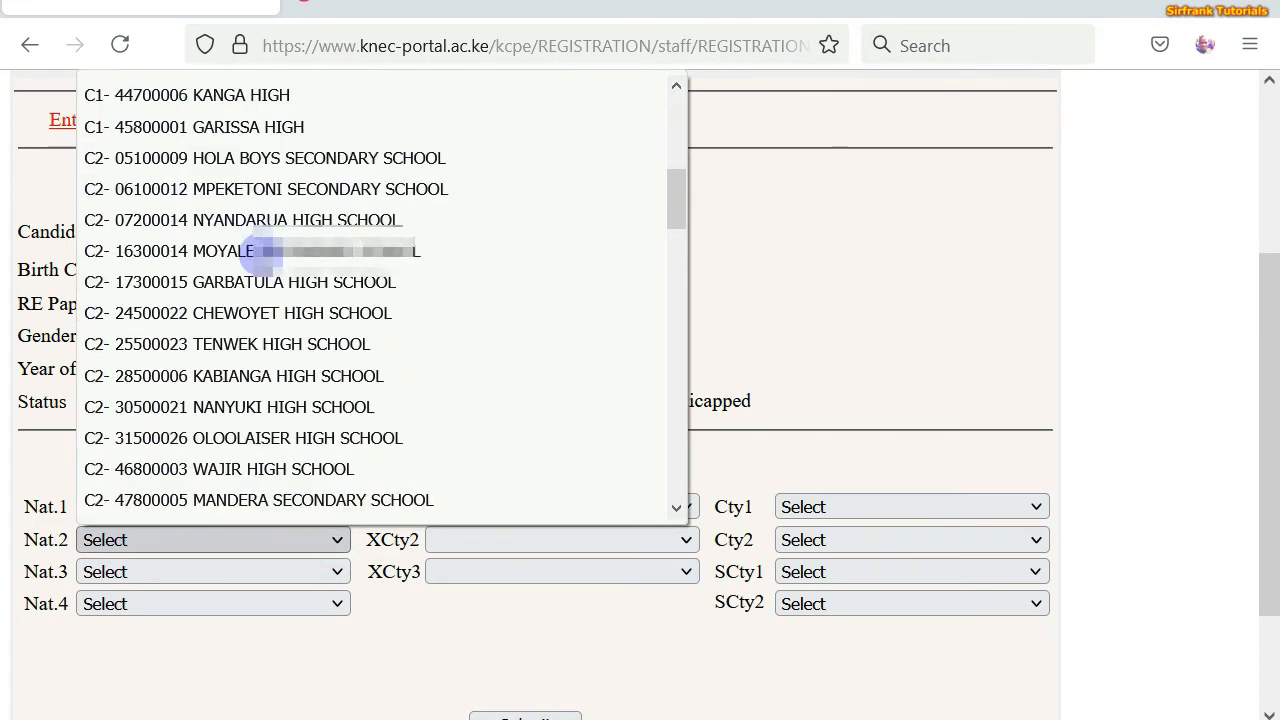
{"action": "scroll", "coordinate": [262, 252], "scroll_direction": "up", "scroll_amount": 3}
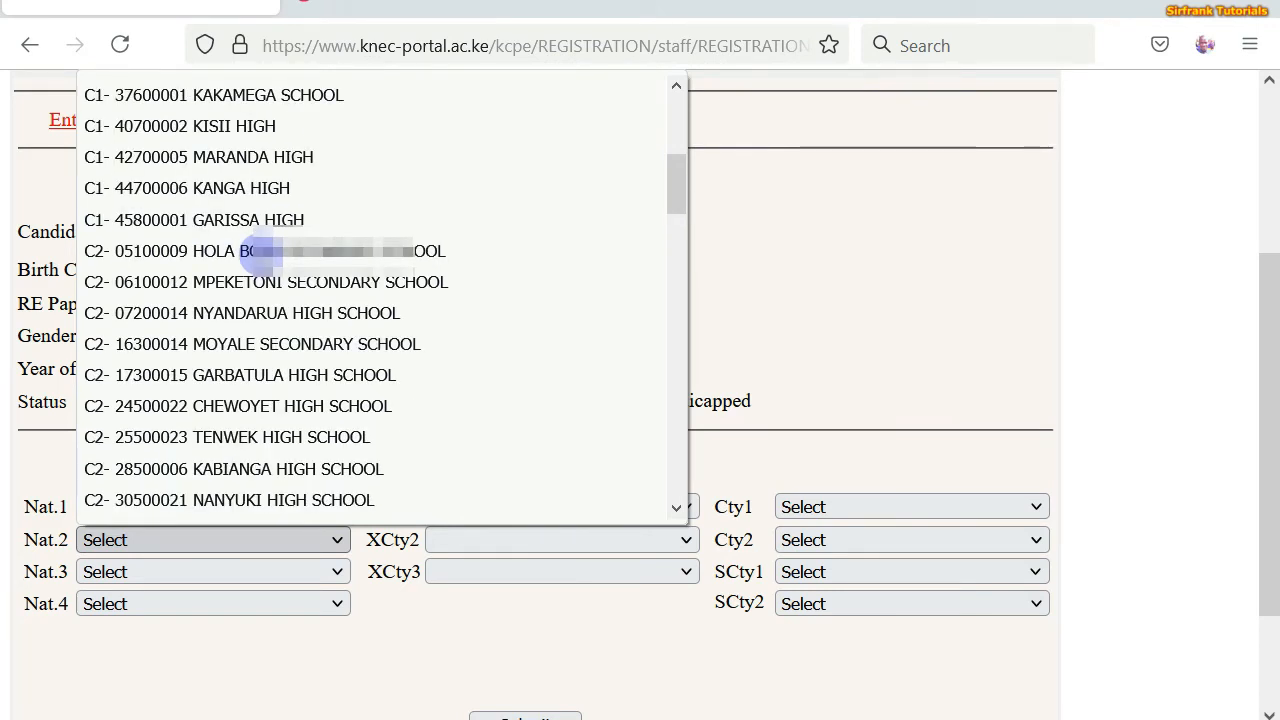
{"action": "left_click", "coordinate": [240, 440]}
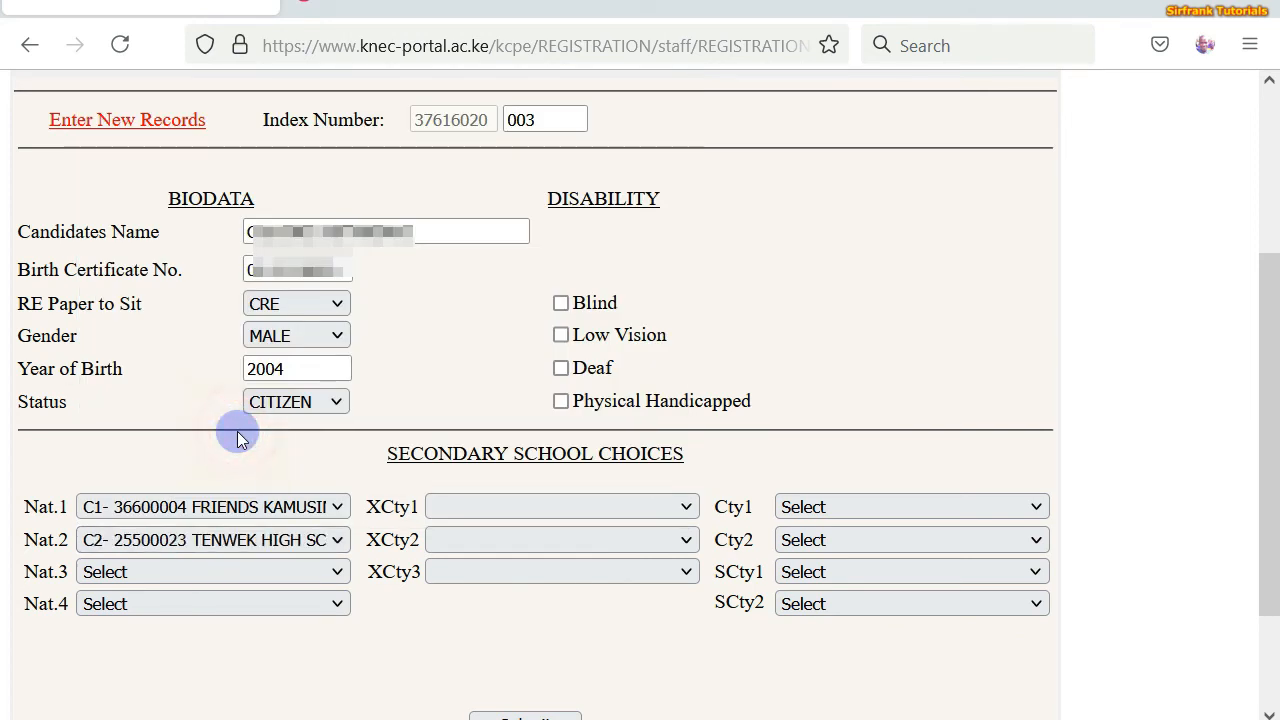
{"action": "left_click", "coordinate": [333, 573]}
{"action": "scroll", "coordinate": [282, 282], "scroll_direction": "down", "scroll_amount": 1}
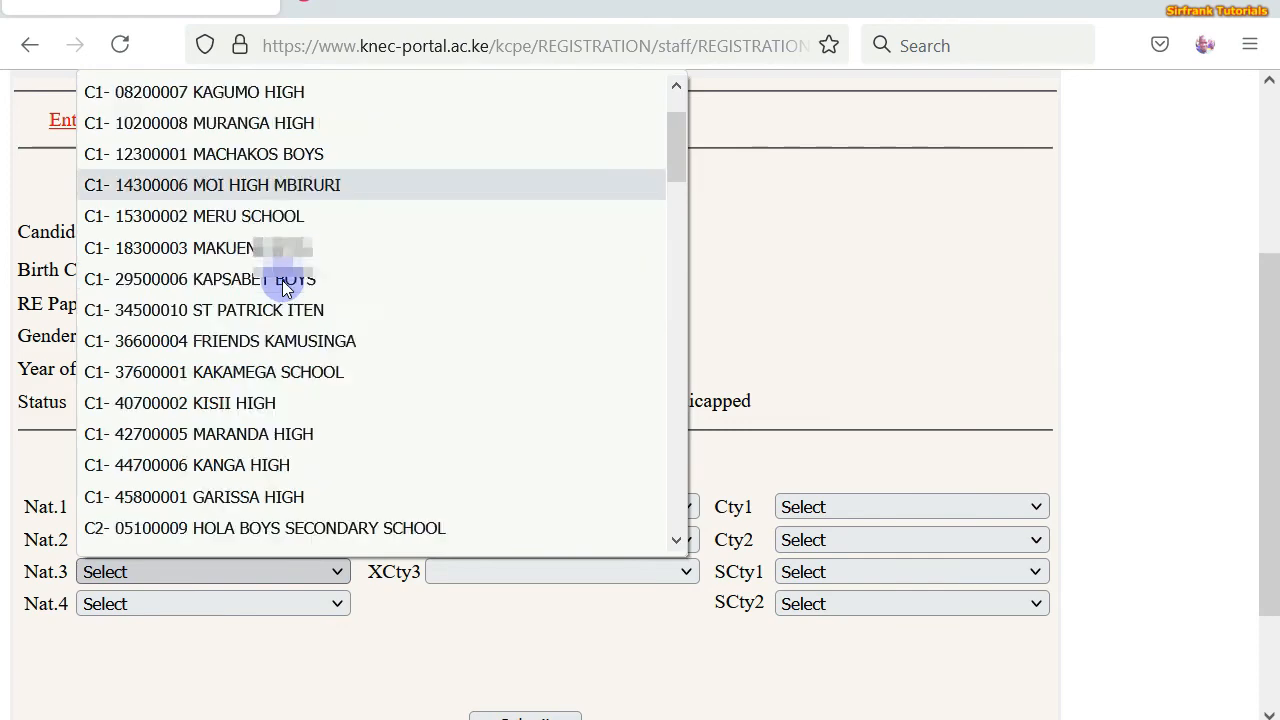
{"action": "scroll", "coordinate": [282, 287], "scroll_direction": "down", "scroll_amount": 15}
{"action": "scroll", "coordinate": [282, 287], "scroll_direction": "up", "scroll_amount": 3}
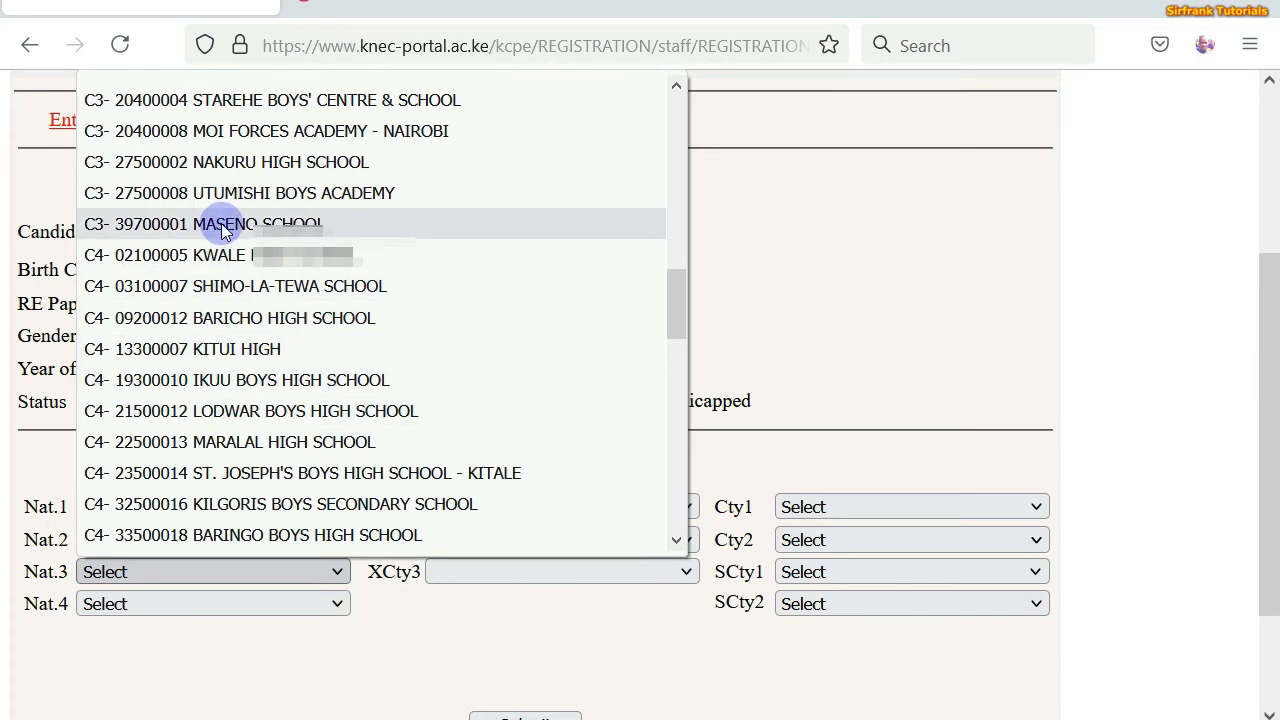
{"action": "scroll", "coordinate": [221, 223], "scroll_direction": "up", "scroll_amount": 2}
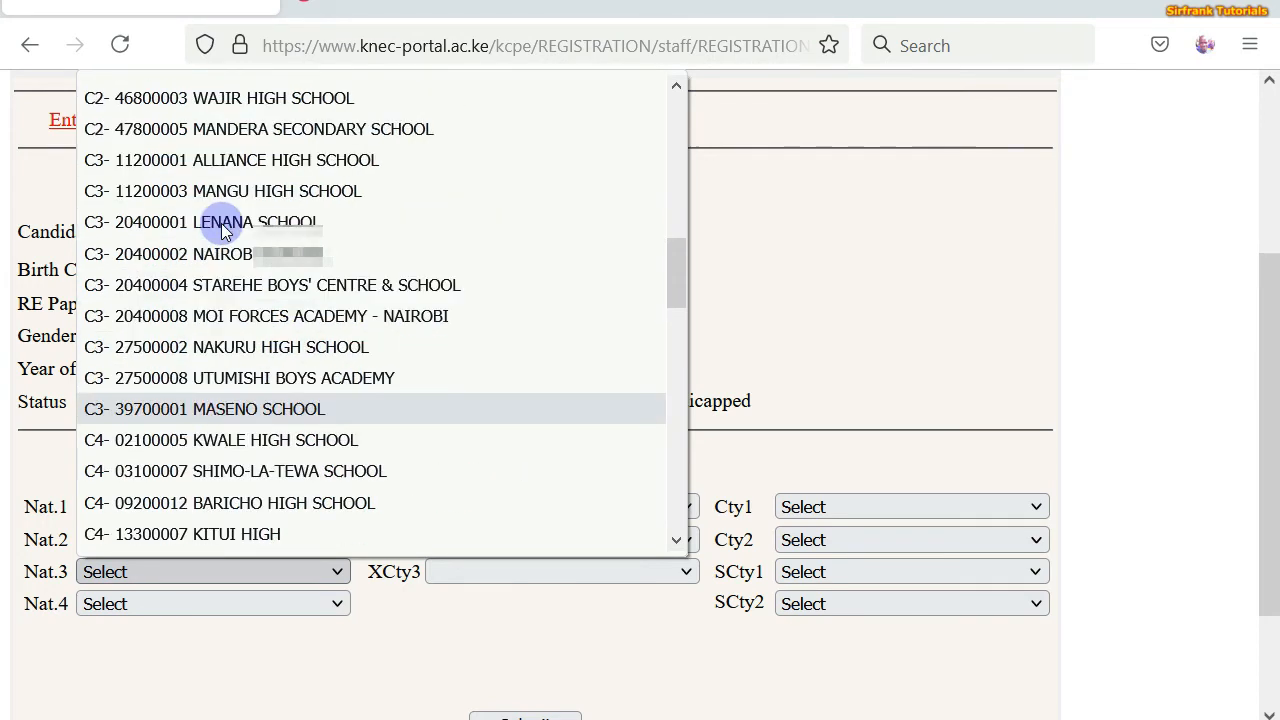
{"action": "left_click", "coordinate": [266, 163]}
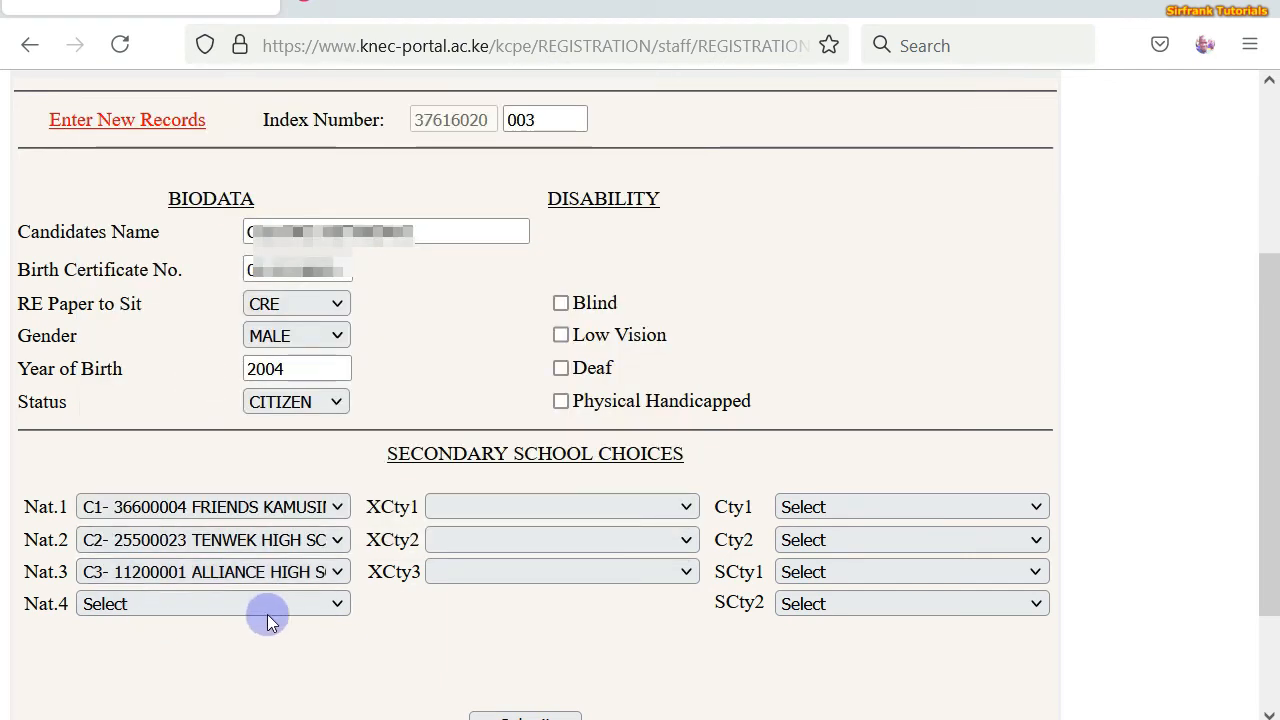
{"action": "left_click", "coordinate": [333, 606]}
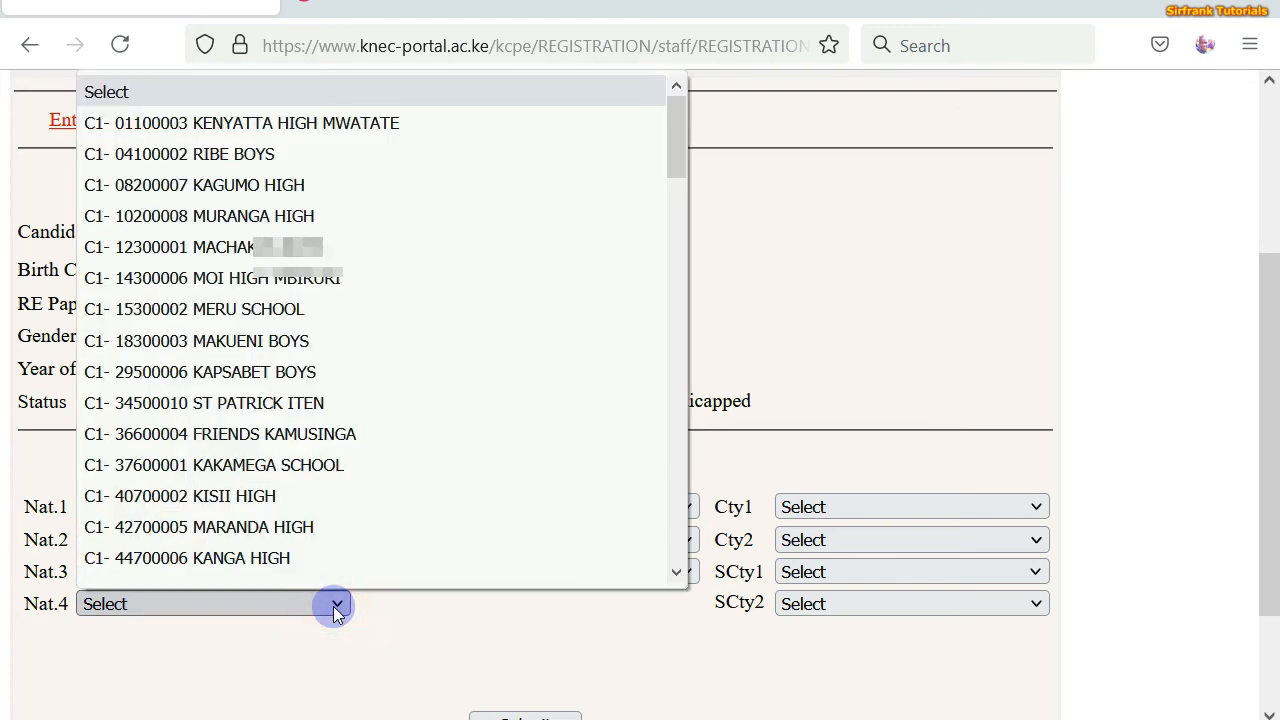
{"action": "scroll", "coordinate": [291, 337], "scroll_direction": "down", "scroll_amount": 12}
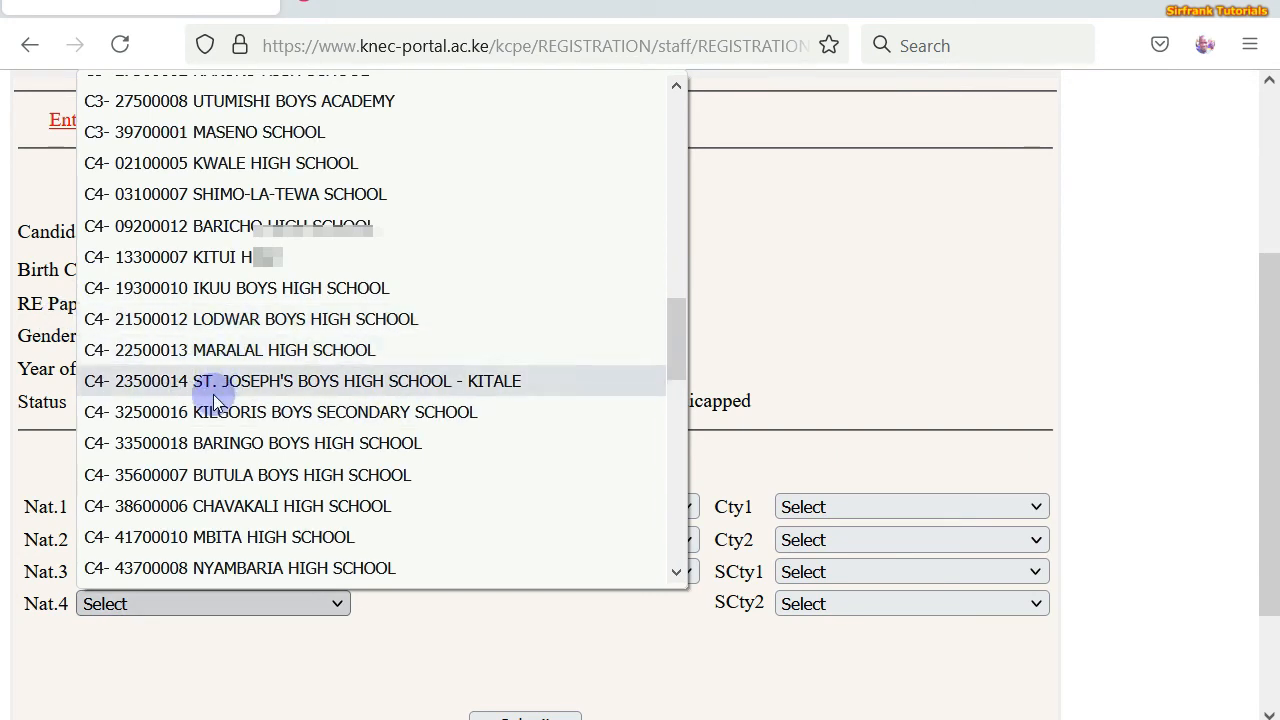
{"action": "left_click", "coordinate": [222, 503]}
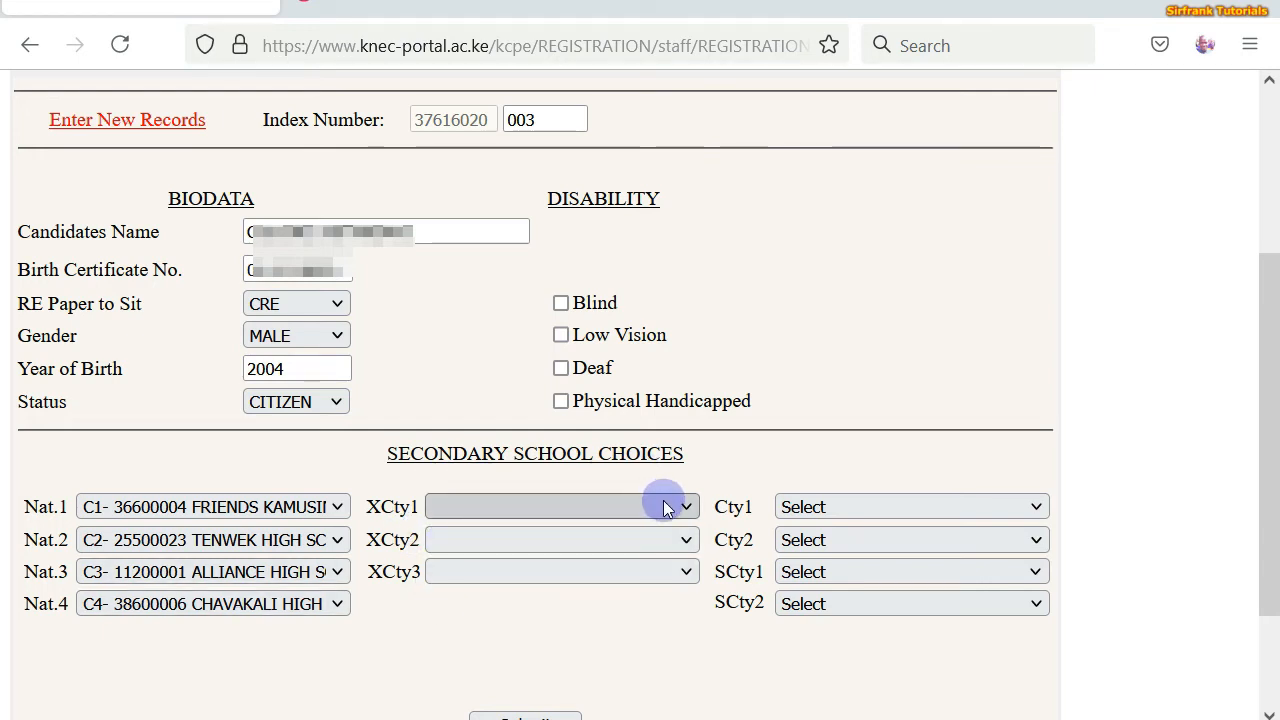
- Pick INGOTSE HIGH, MIGORI SECONDARY and SHANDEREMA SECONDARY in the XCty1–XCty3 dropdowns
{"action": "left_click", "coordinate": [690, 506]}
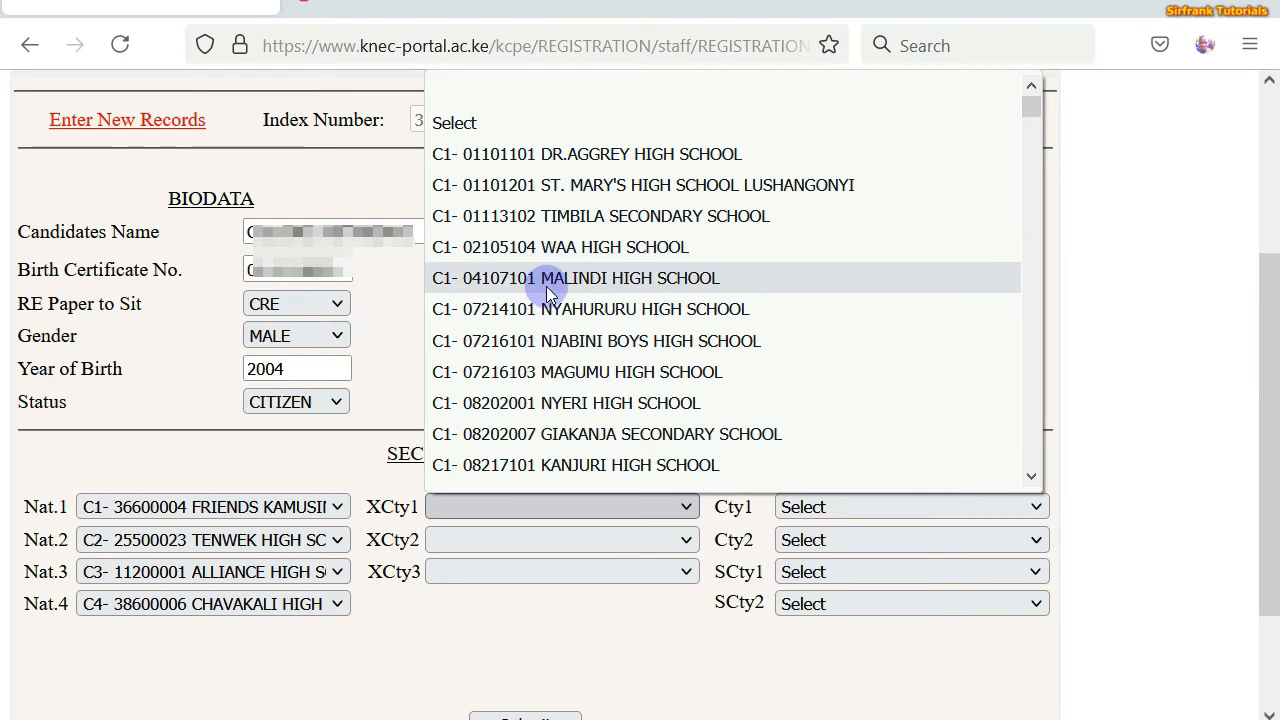
{"action": "scroll", "coordinate": [546, 286], "scroll_direction": "down", "scroll_amount": 15}
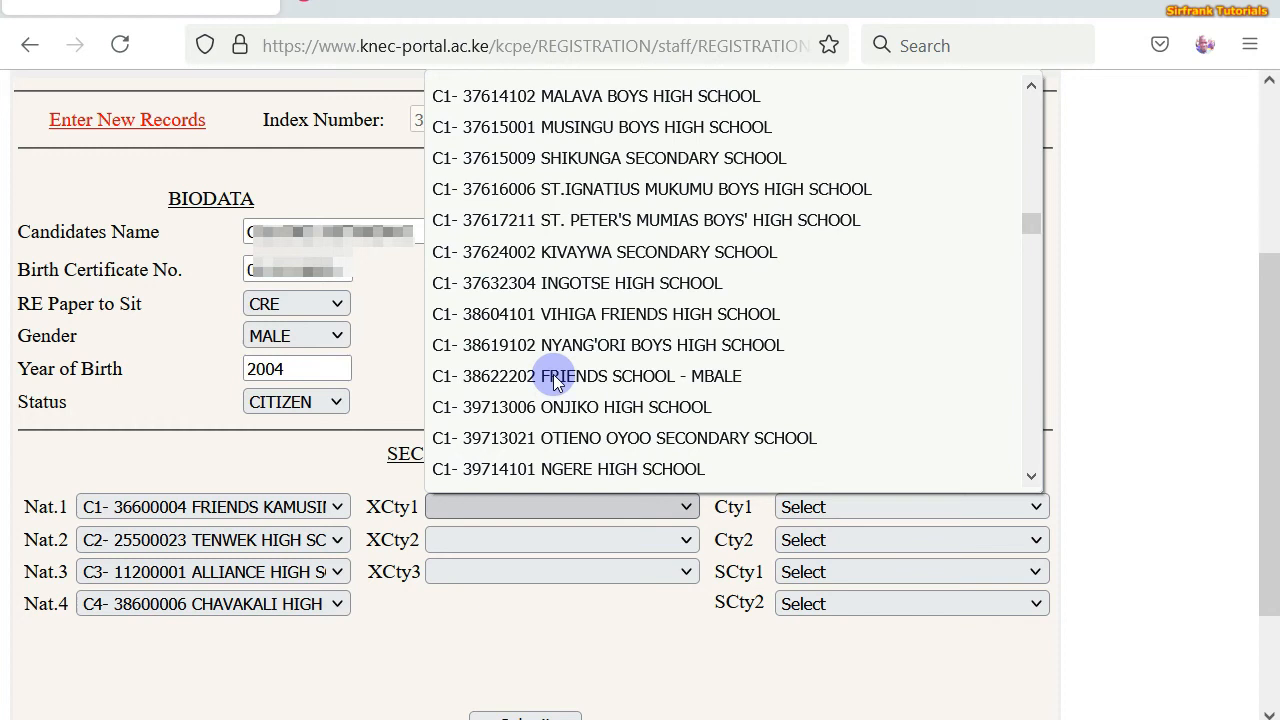
{"action": "left_click", "coordinate": [609, 281]}
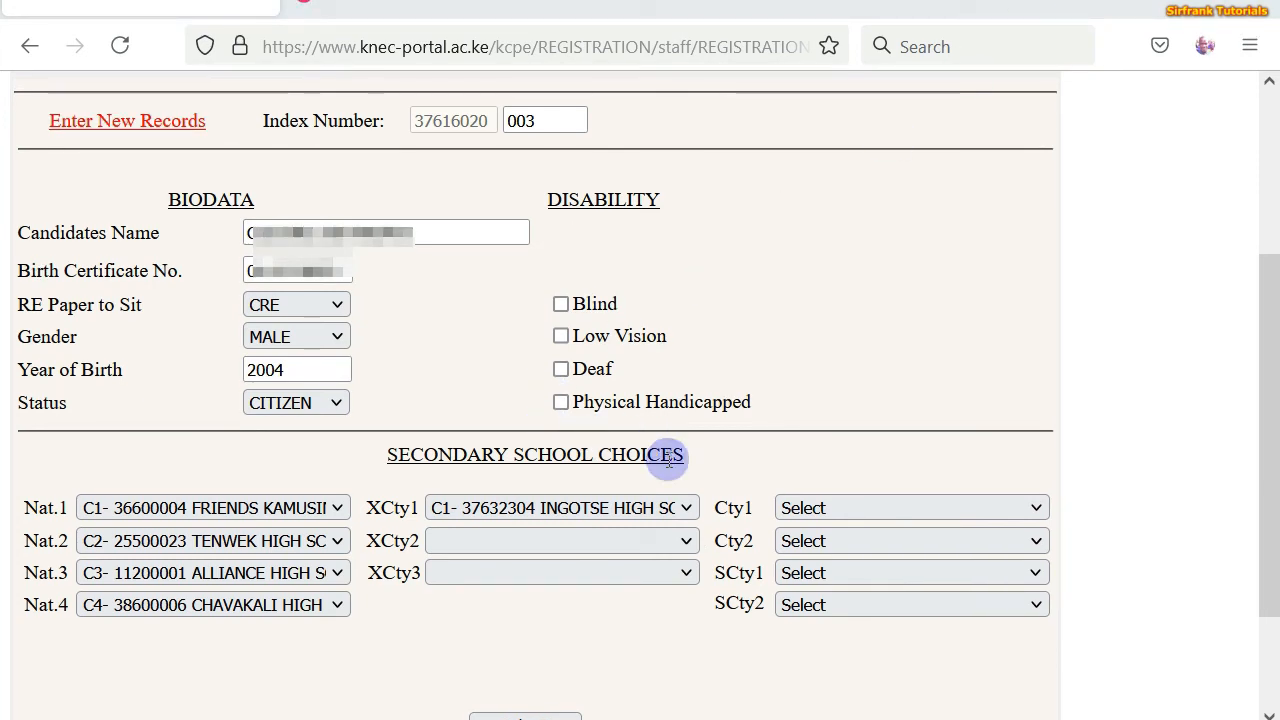
{"action": "left_click", "coordinate": [684, 547]}
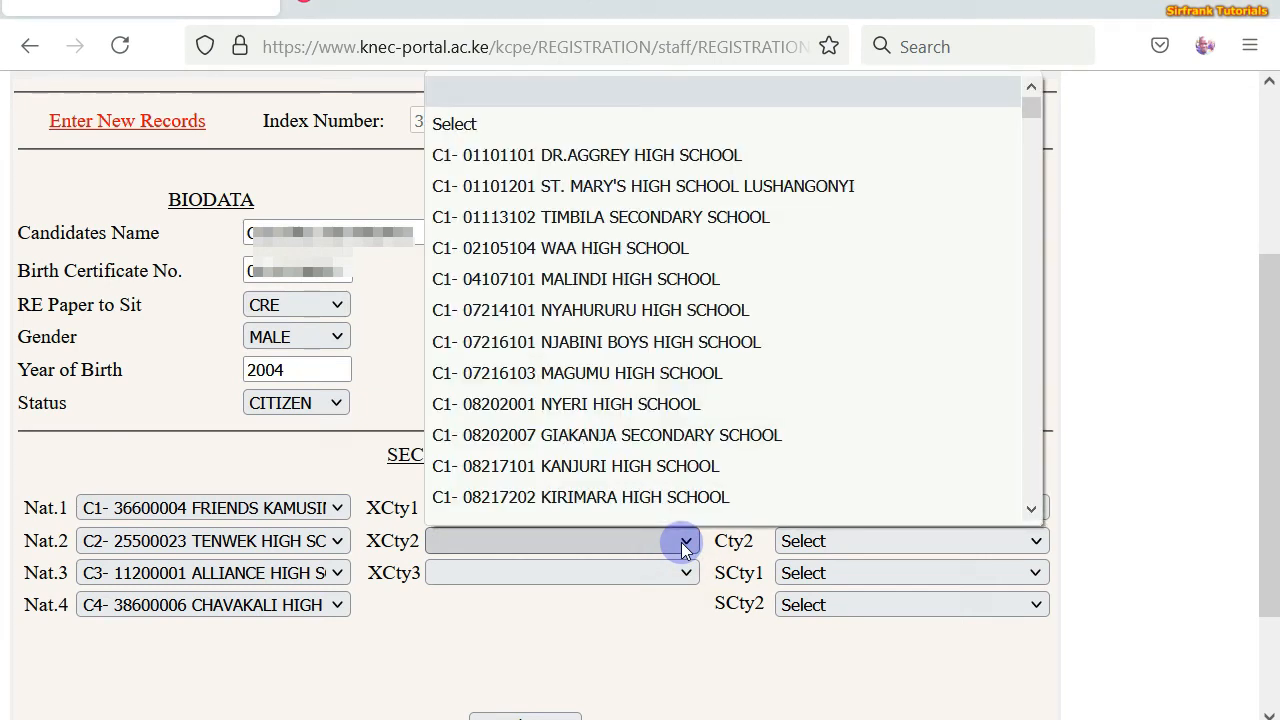
{"action": "scroll", "coordinate": [606, 259], "scroll_direction": "down", "scroll_amount": 10}
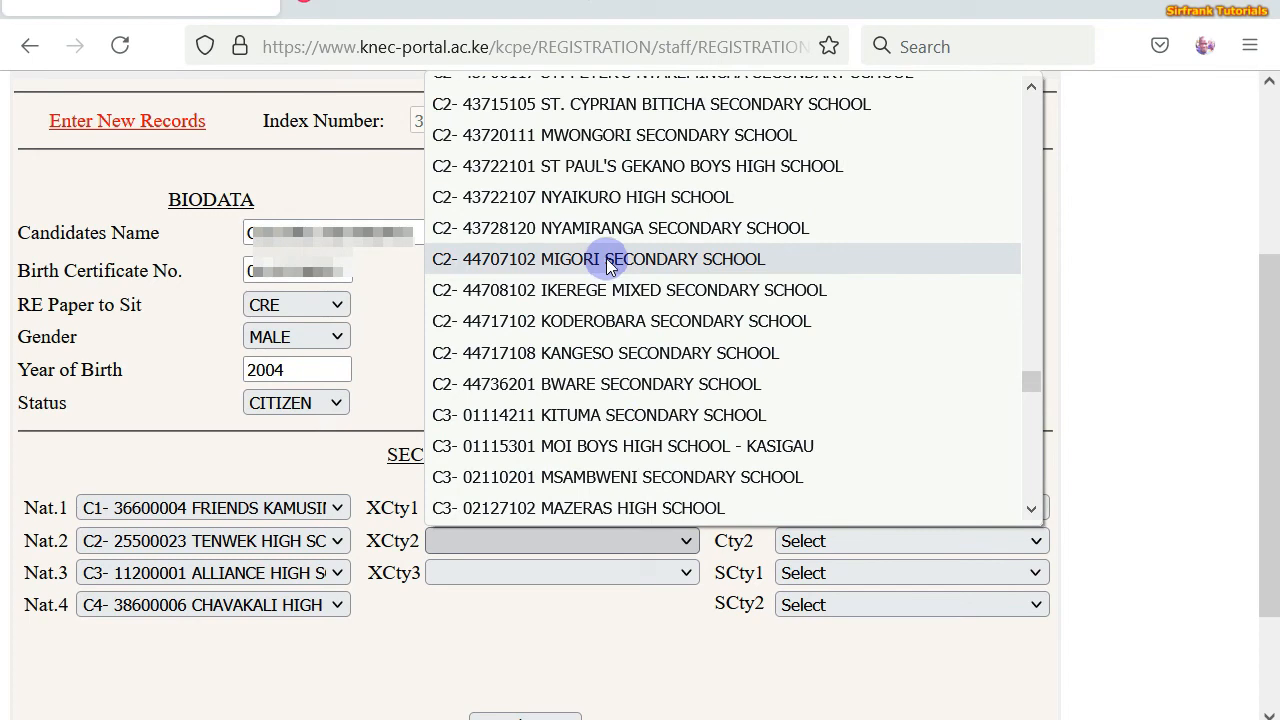
{"action": "left_click", "coordinate": [604, 259]}
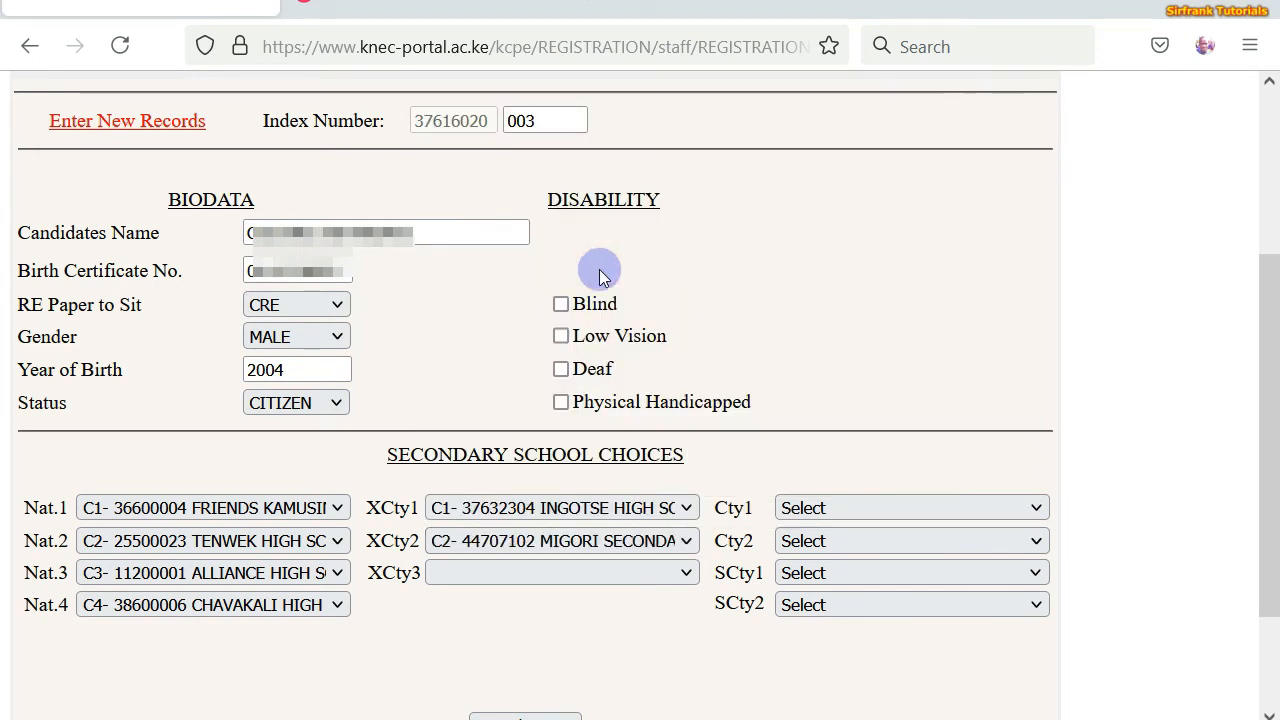
{"action": "left_click", "coordinate": [680, 574]}
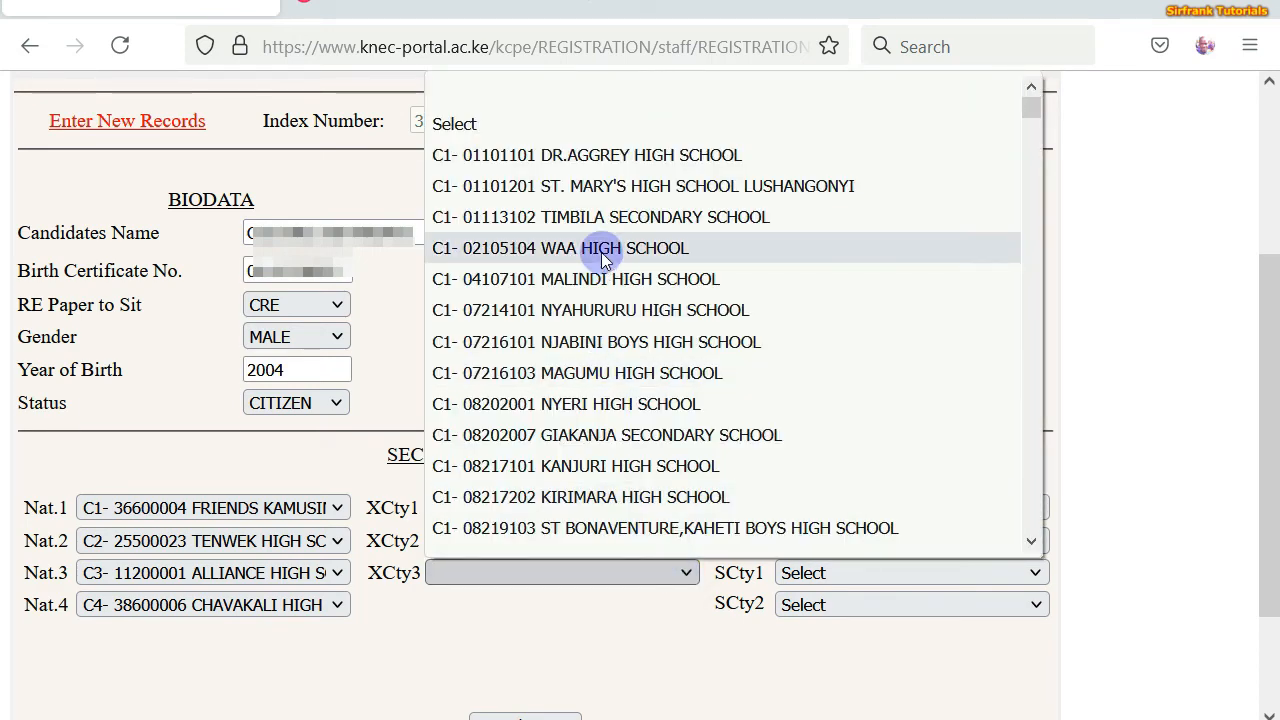
{"action": "scroll", "coordinate": [601, 252], "scroll_direction": "down", "scroll_amount": 15}
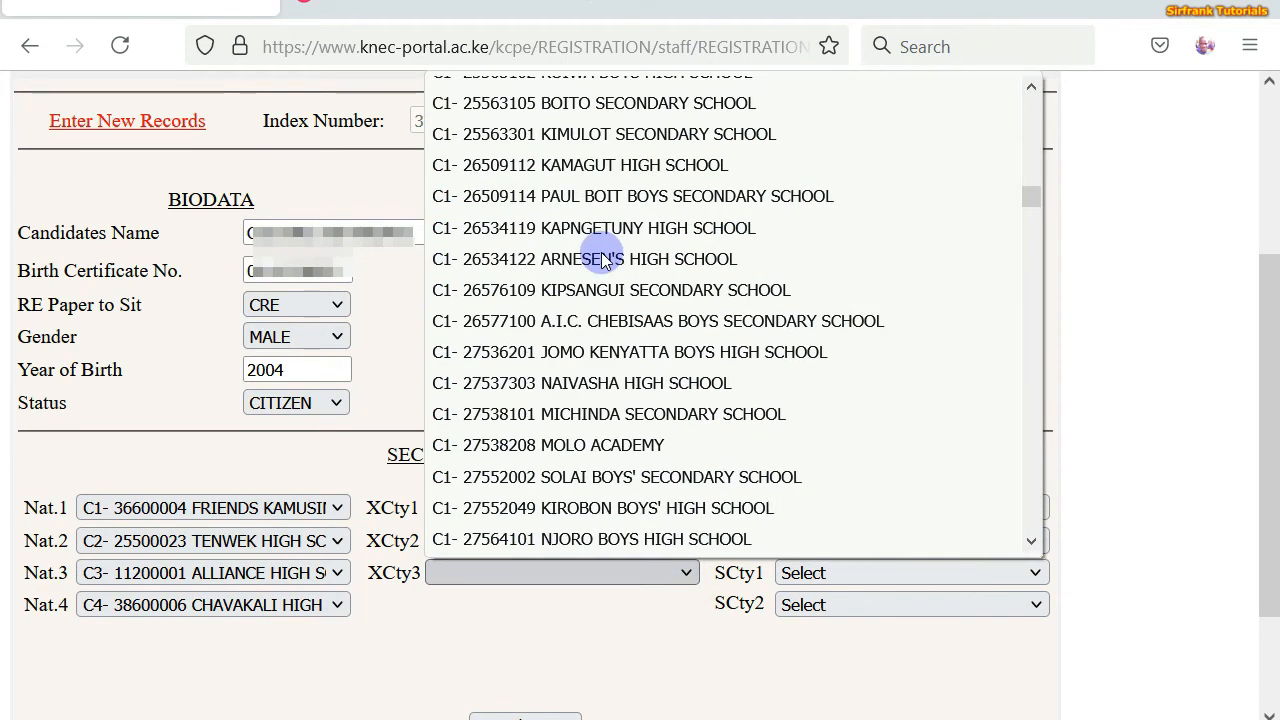
{"action": "scroll", "coordinate": [603, 257], "scroll_direction": "down", "scroll_amount": 15}
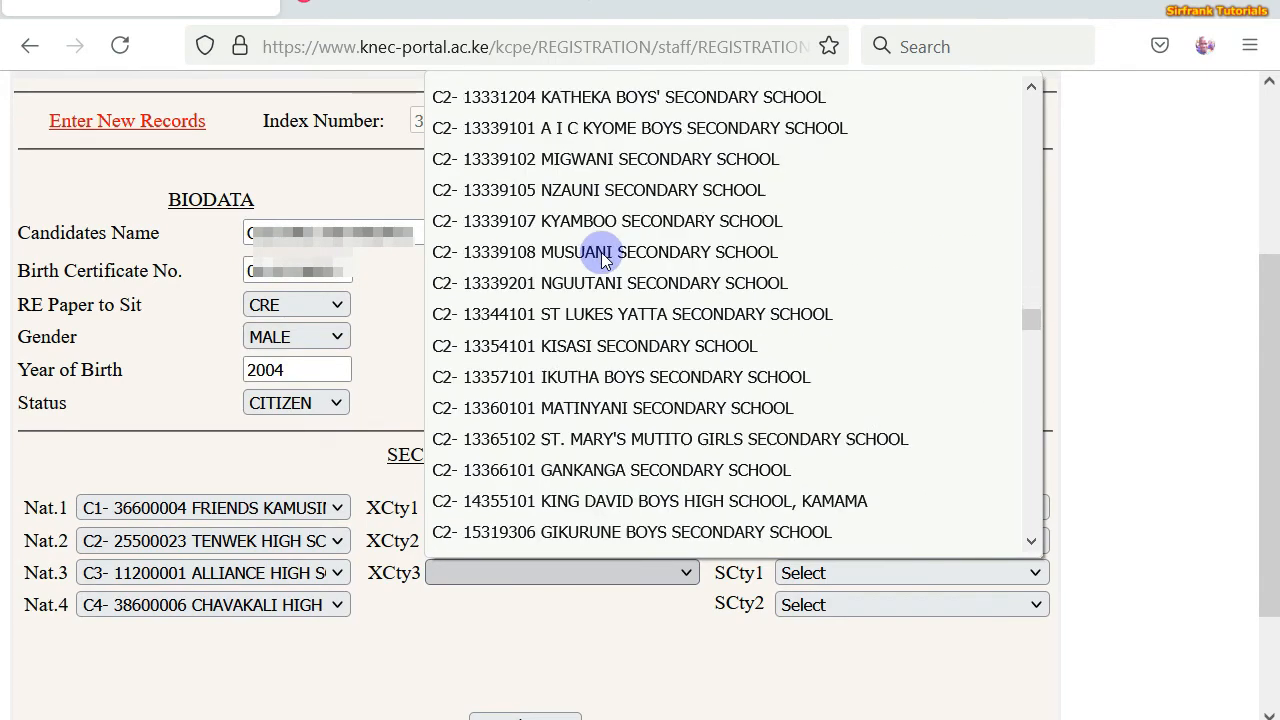
{"action": "scroll", "coordinate": [601, 252], "scroll_direction": "down", "scroll_amount": 15}
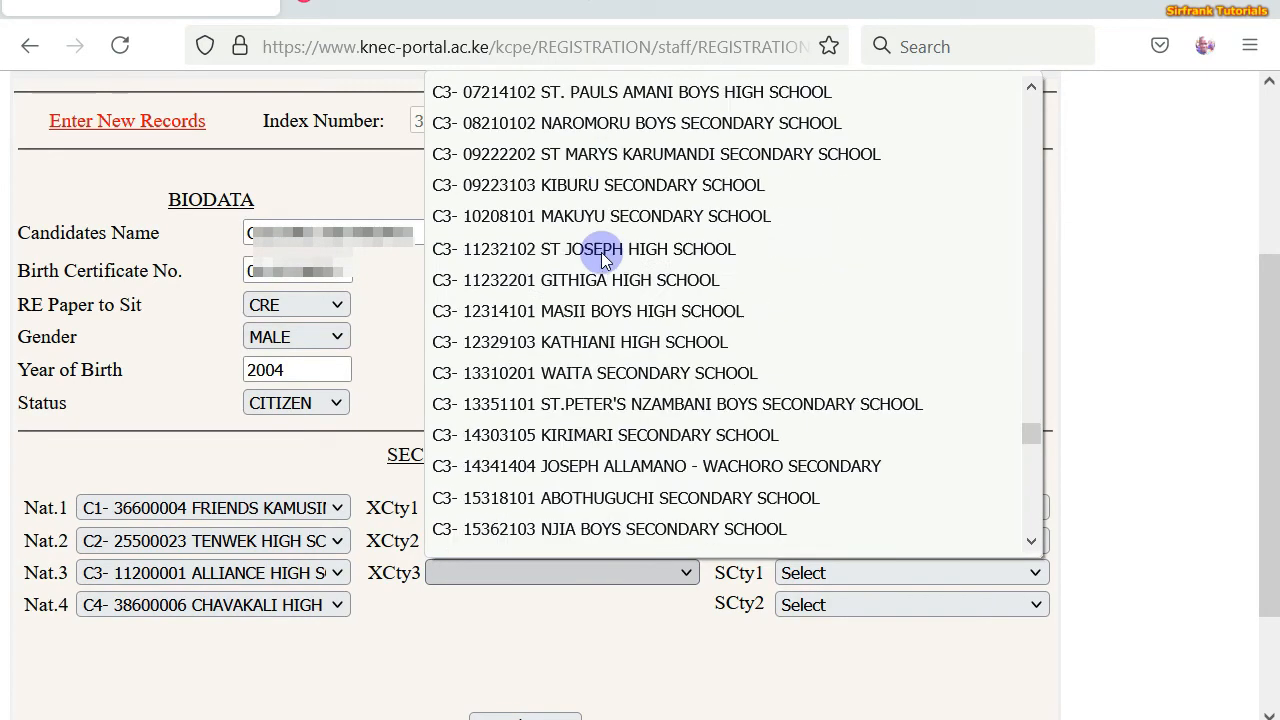
{"action": "scroll", "coordinate": [601, 252], "scroll_direction": "up", "scroll_amount": 4}
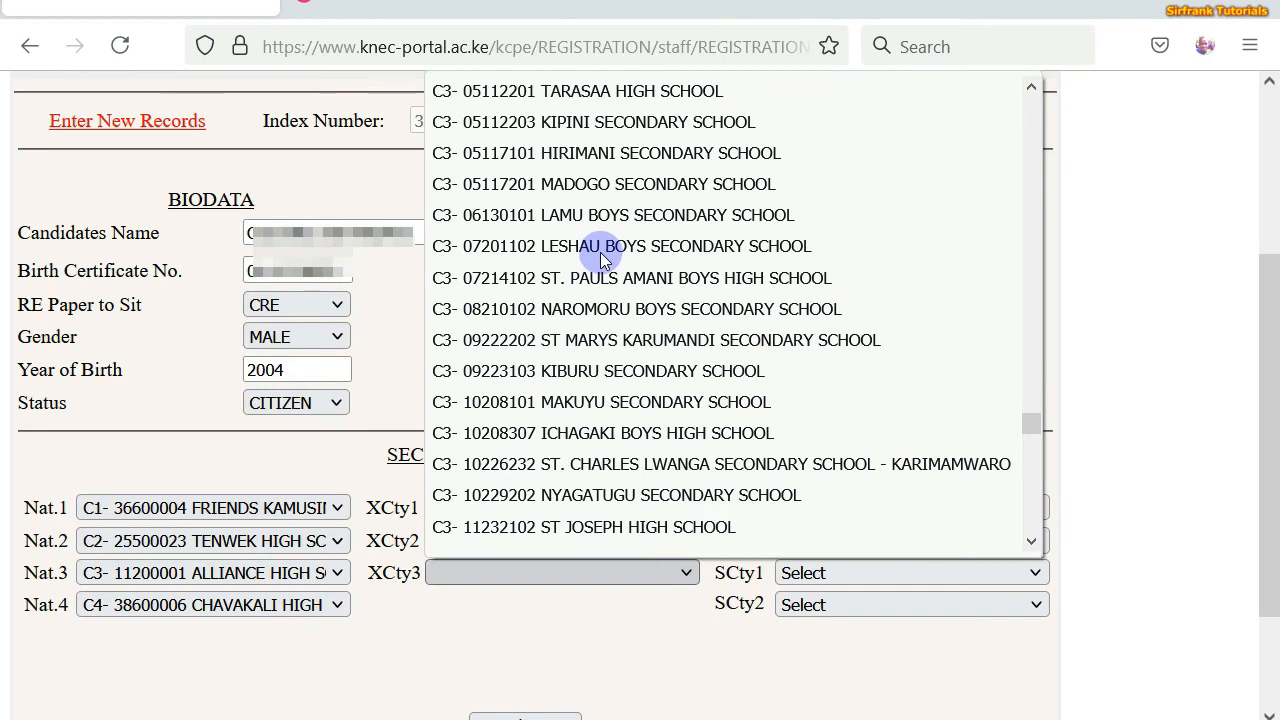
{"action": "scroll", "coordinate": [550, 303], "scroll_direction": "down", "scroll_amount": 10}
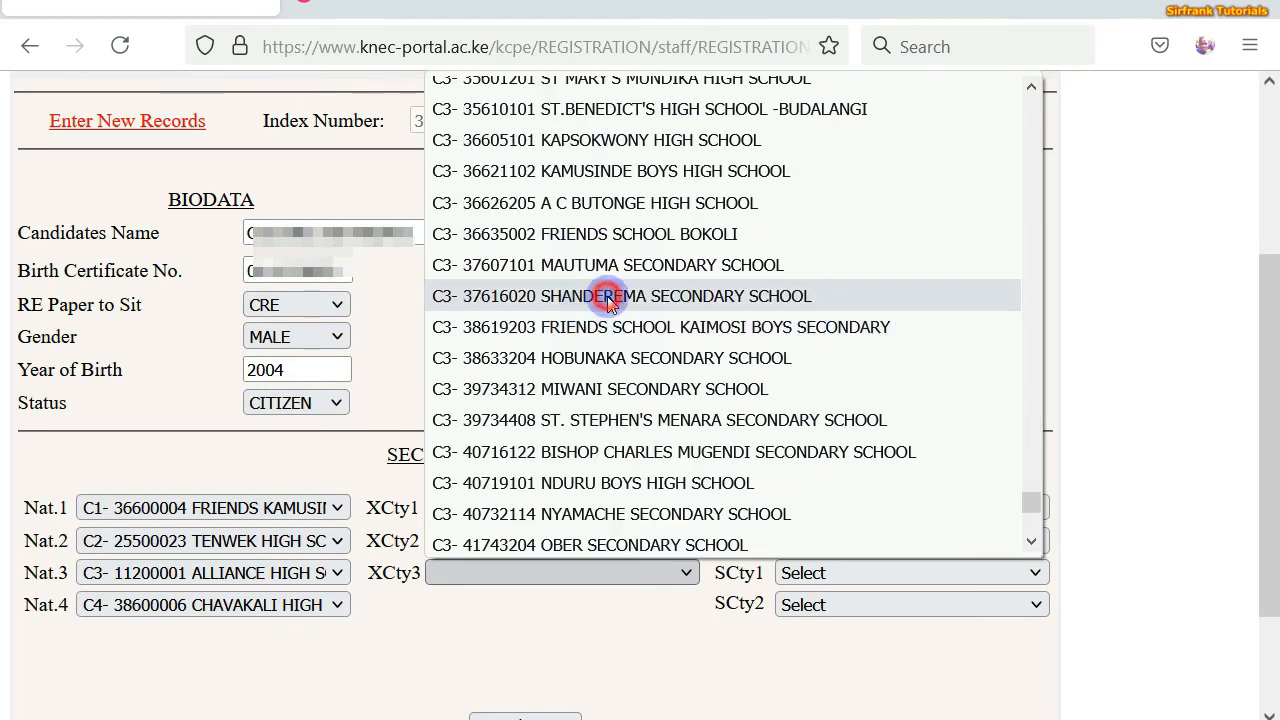
{"action": "left_click", "coordinate": [608, 298]}
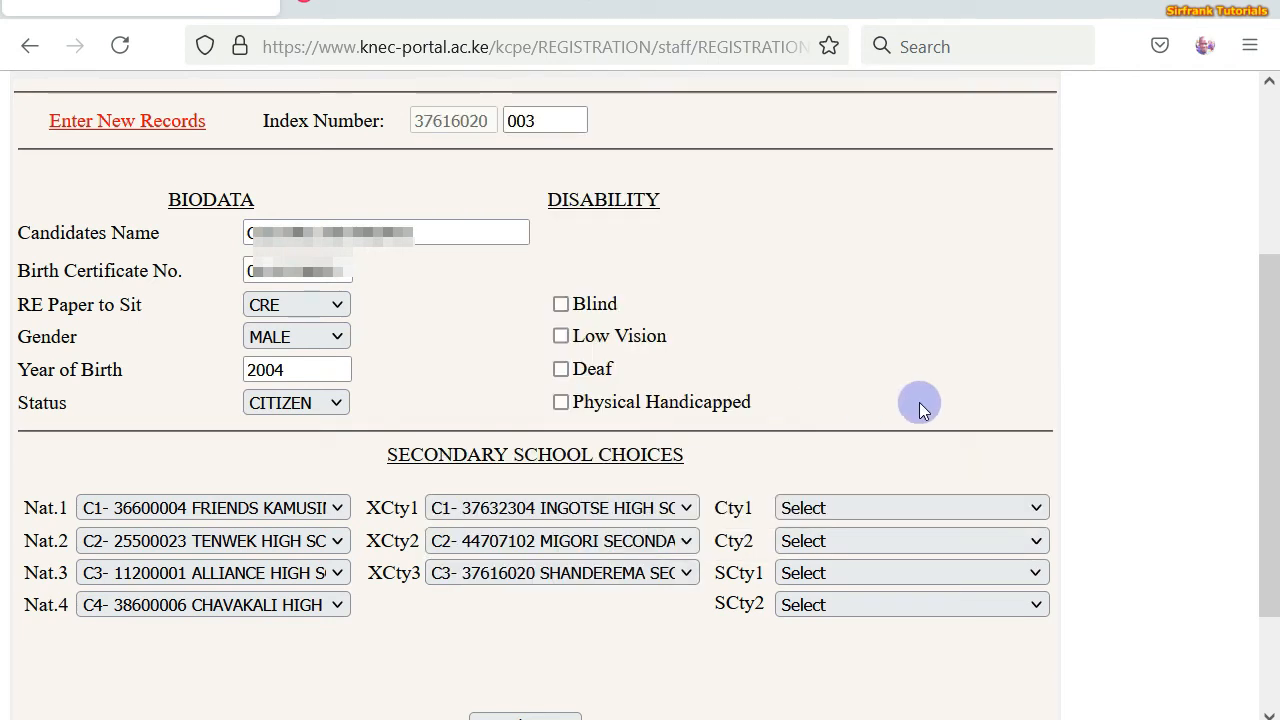
- Set county choice 1 to MUMIAS BOYS MUSLIM and county choice 2 to CHEKALINI SECONDARY SCHOOL
{"action": "left_click", "coordinate": [1034, 510]}
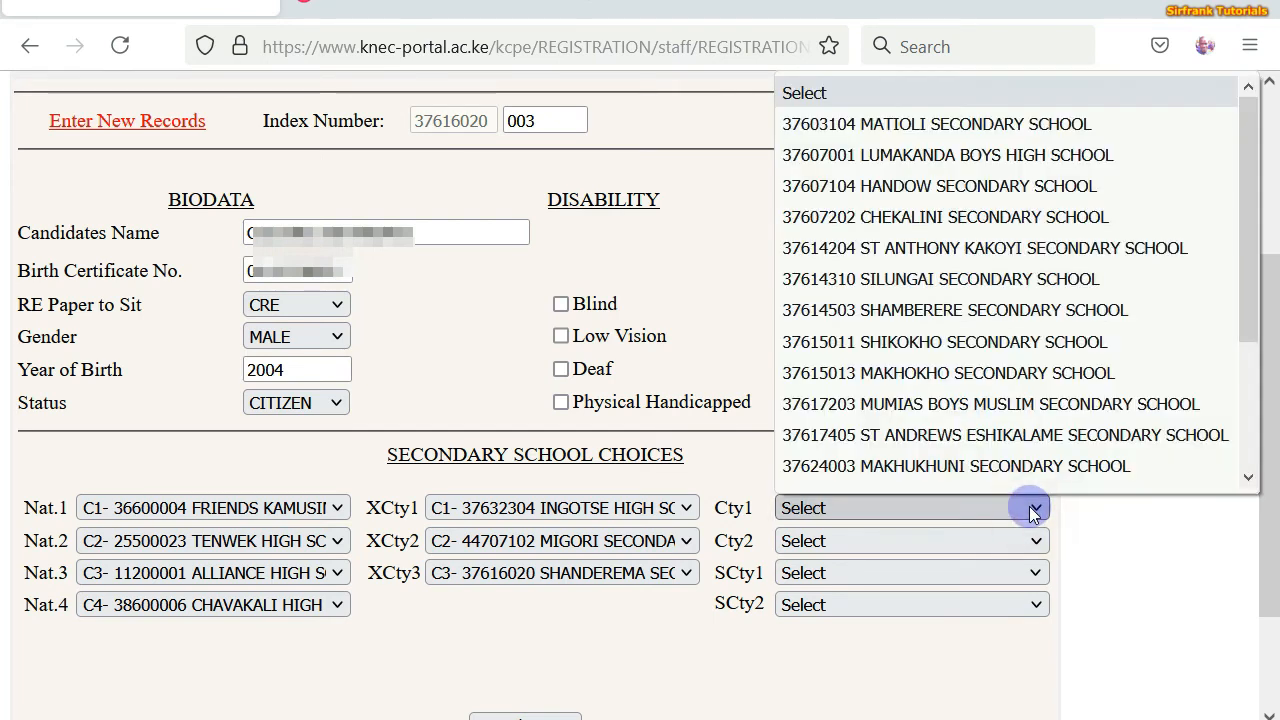
{"action": "scroll", "coordinate": [905, 445], "scroll_direction": "down", "scroll_amount": 1}
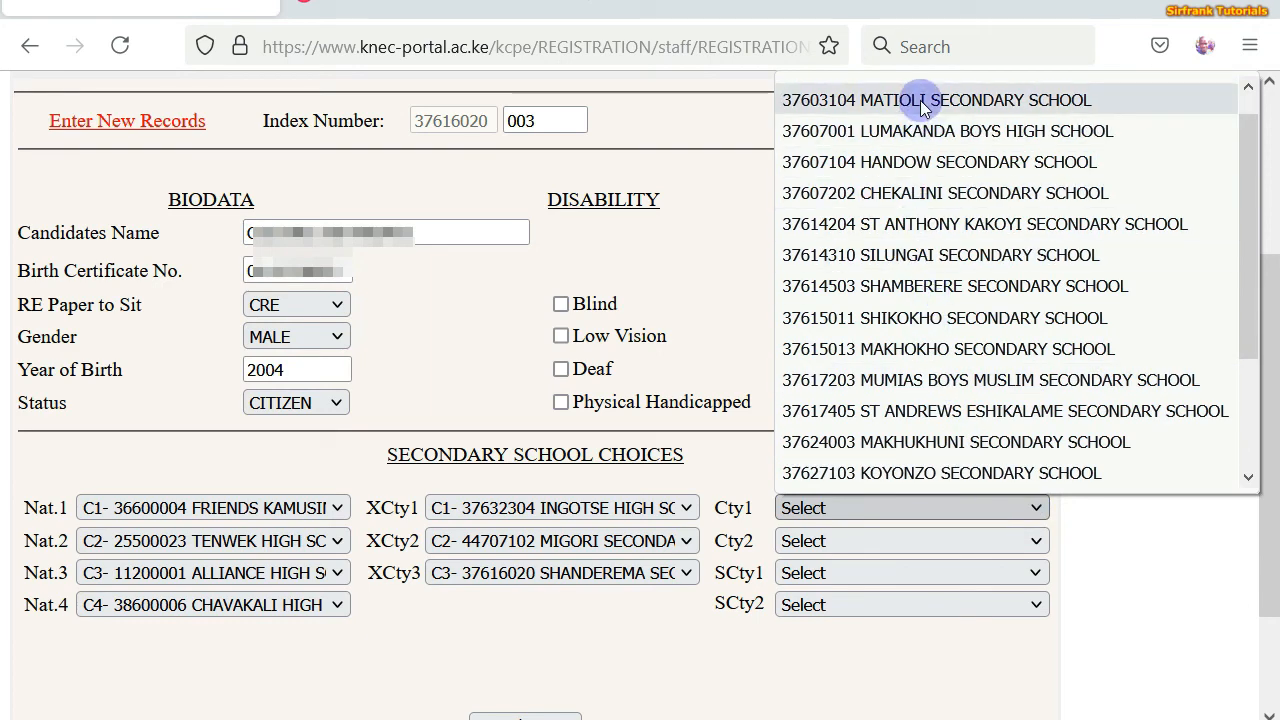
{"action": "left_click", "coordinate": [926, 379]}
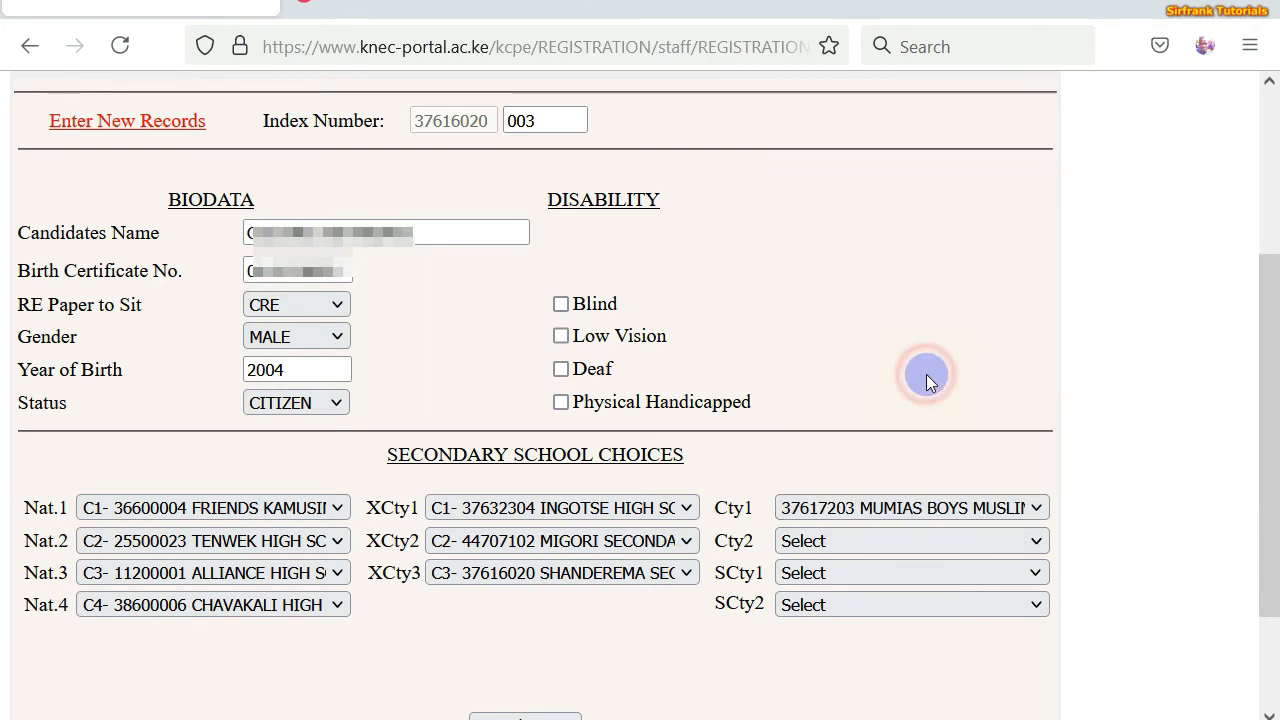
{"action": "left_click", "coordinate": [1034, 541]}
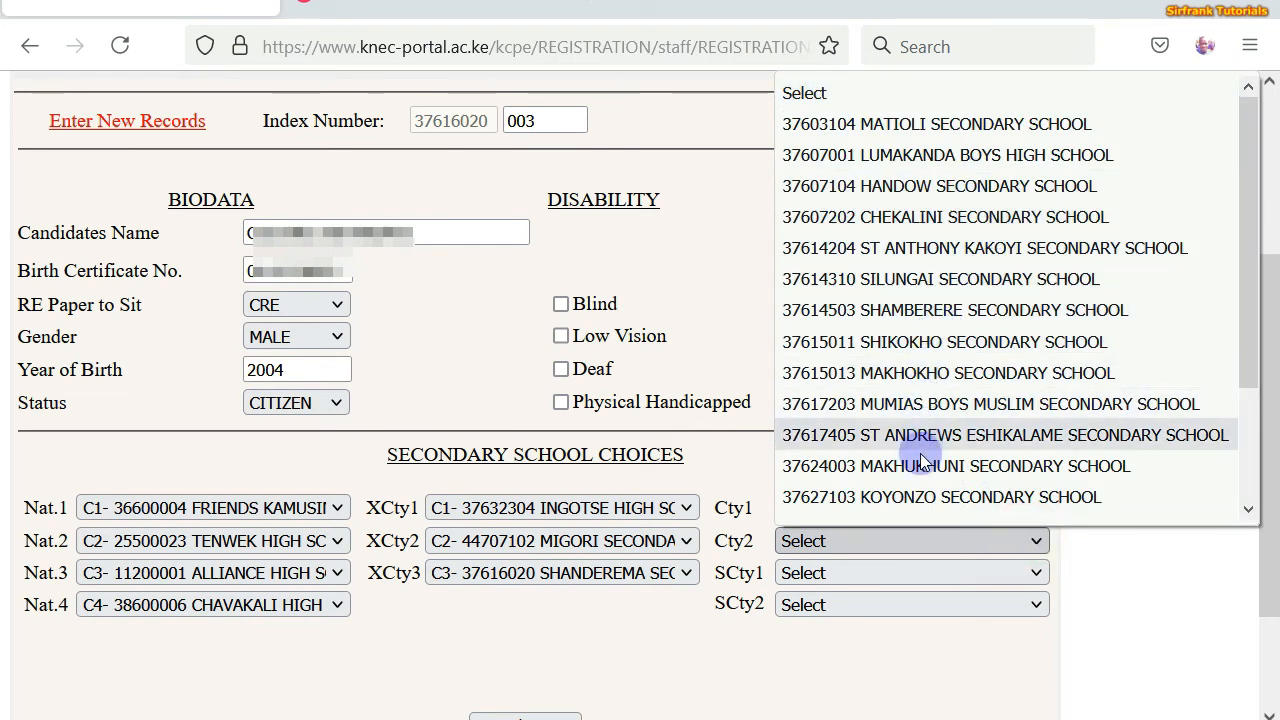
{"action": "left_click", "coordinate": [923, 220]}
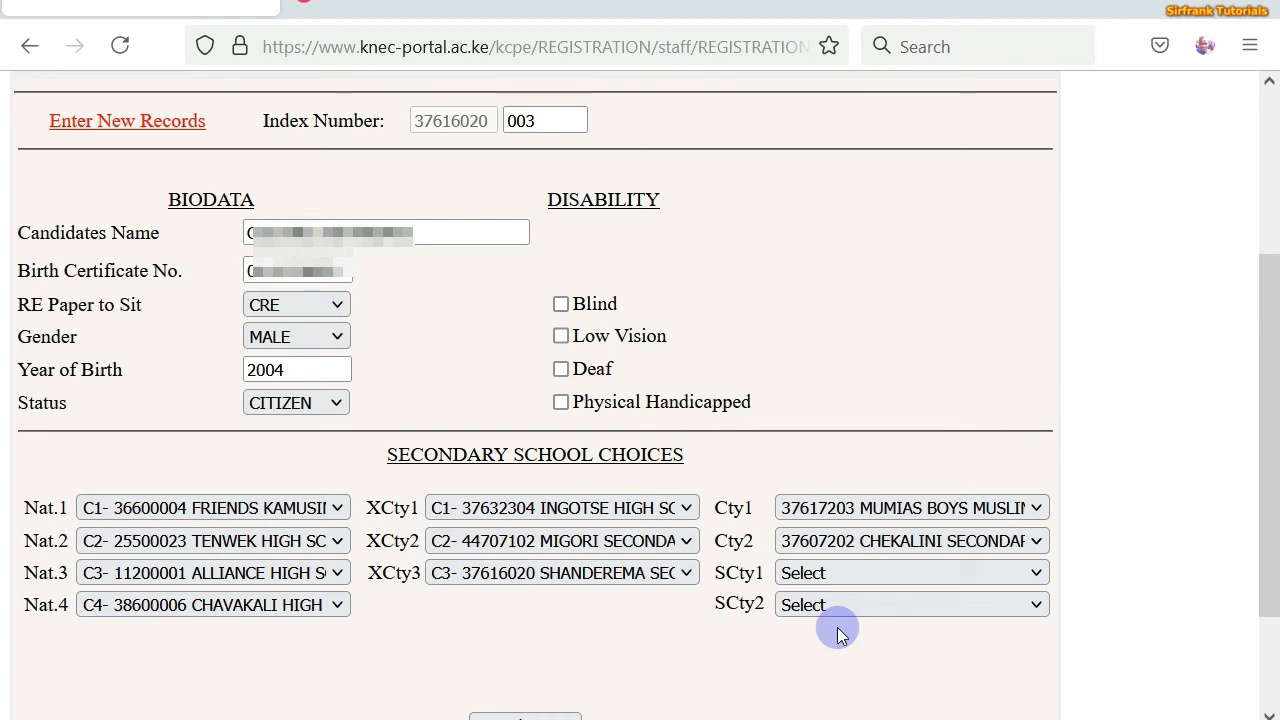
- Select LWANDA SECONDARY as the first sub-county school choice
{"action": "left_click", "coordinate": [1035, 578]}
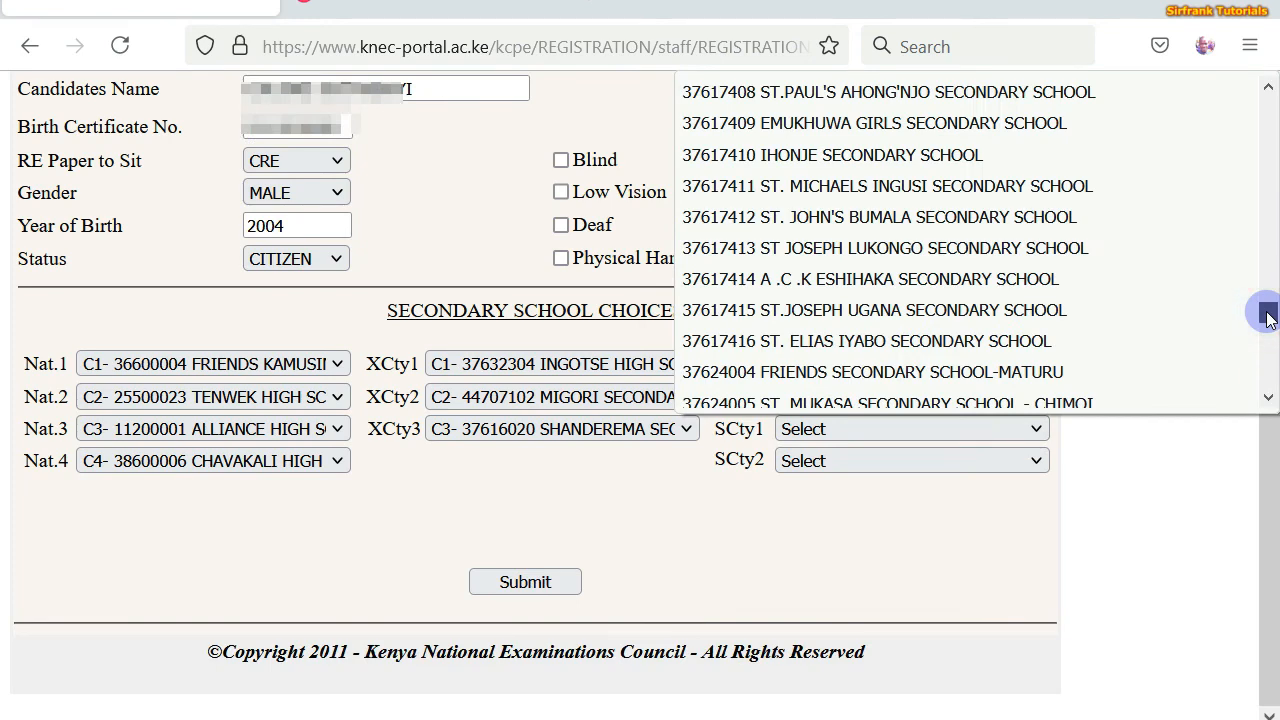
{"action": "left_click_drag", "start_coordinate": [1261, 309], "coordinate": [1268, 316]}
{"action": "scroll", "coordinate": [1268, 316], "scroll_direction": "up", "scroll_amount": 5}
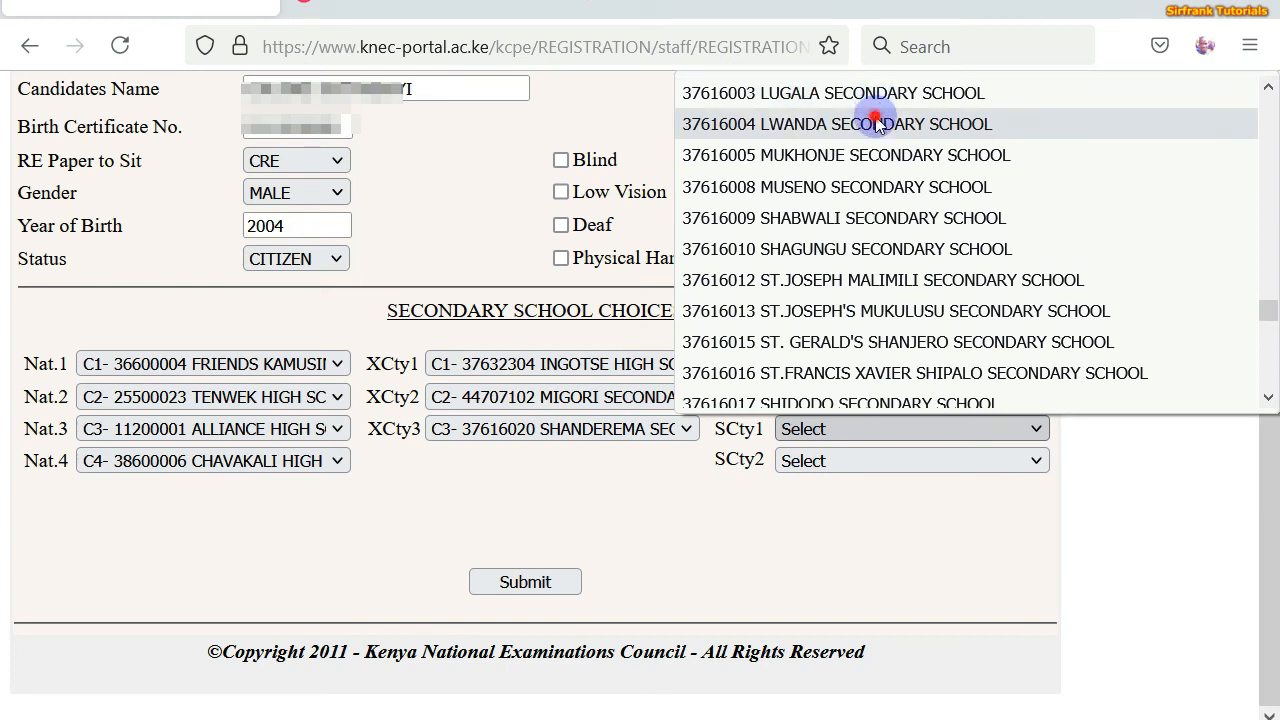
{"action": "left_click", "coordinate": [876, 122]}
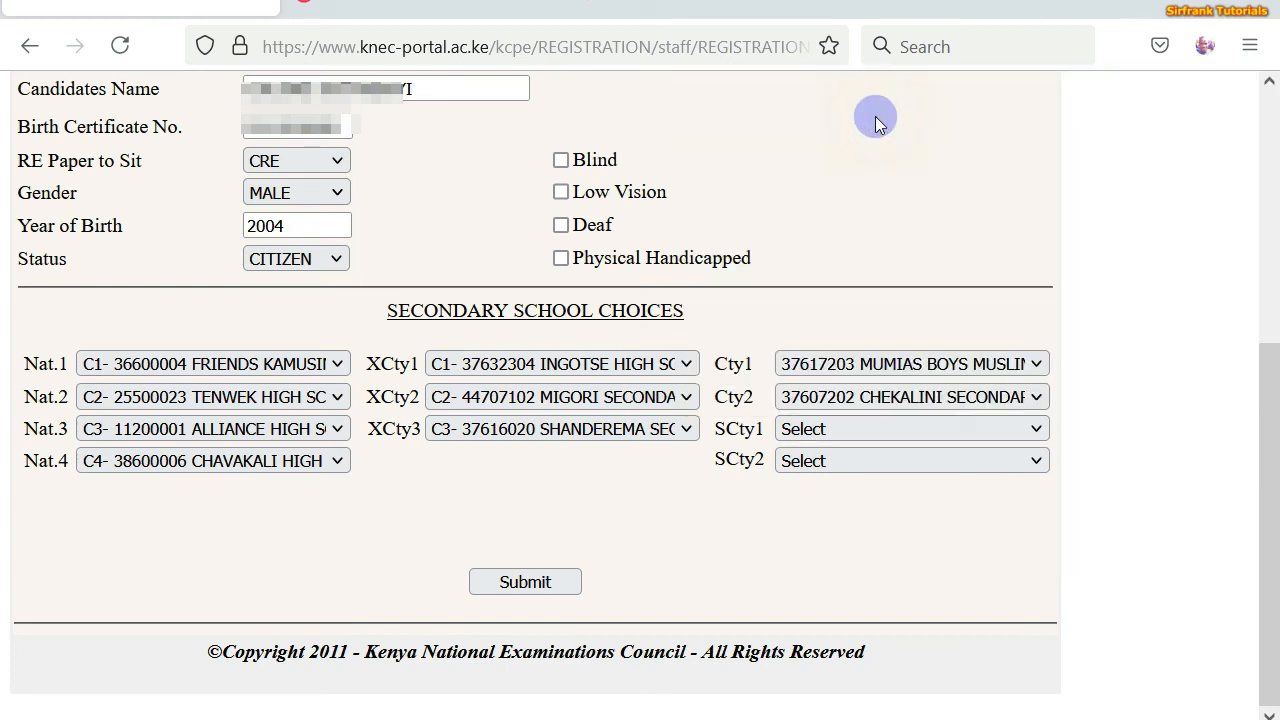
- Select FRIENDS SECONDARY SCHOOL SHISWA as second sub-county choice and submit the candidate record
{"action": "left_click", "coordinate": [1035, 466]}
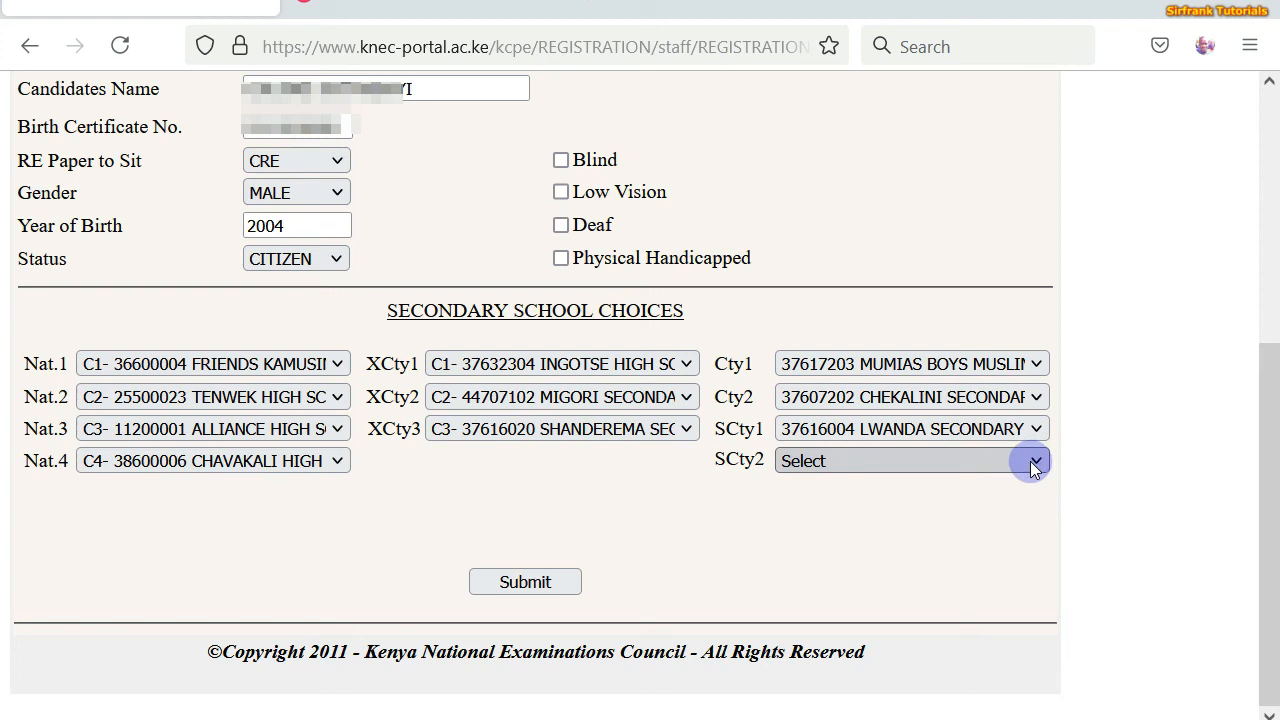
{"action": "left_click", "coordinate": [1035, 466]}
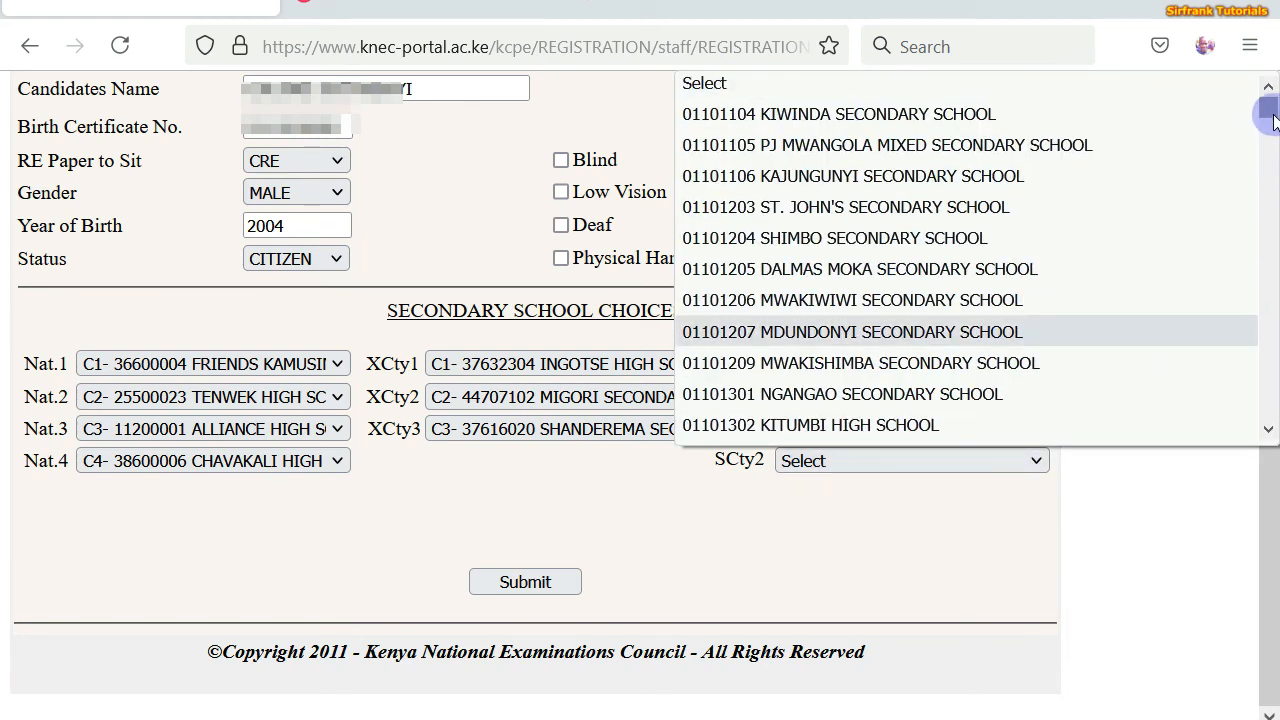
{"action": "left_click_drag", "start_coordinate": [1272, 118], "coordinate": [1123, 394]}
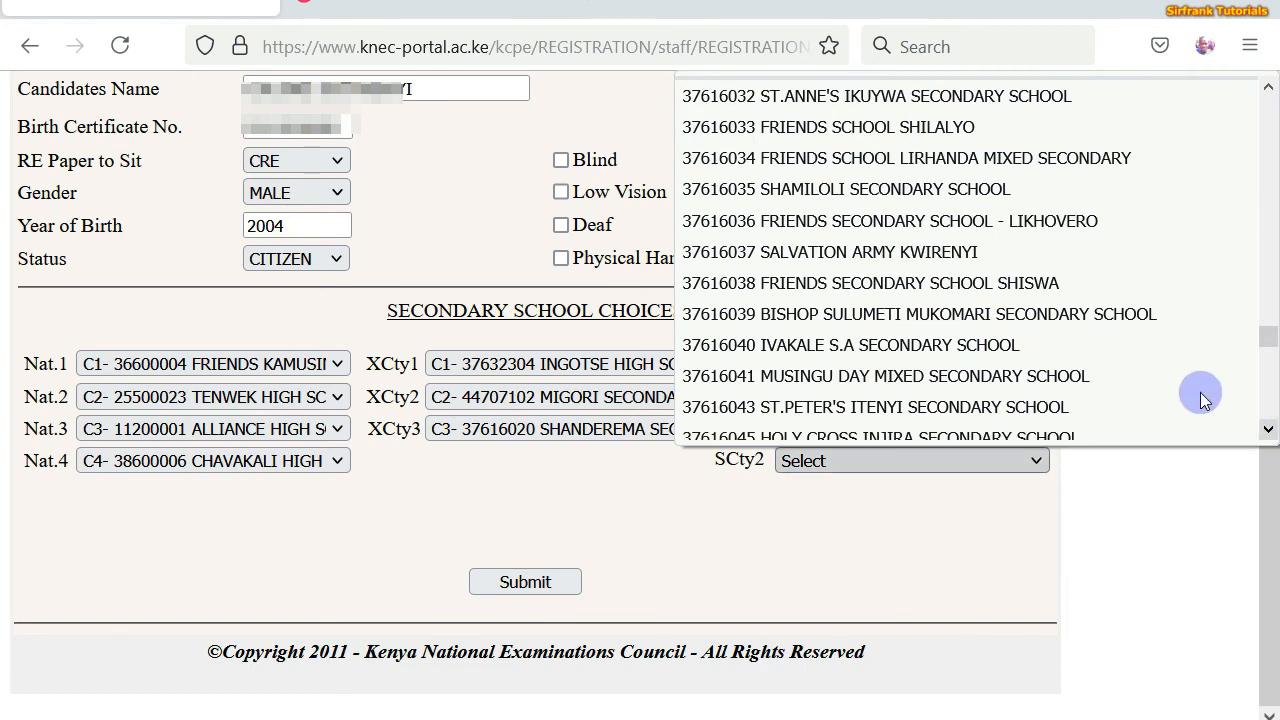
{"action": "left_click", "coordinate": [945, 284]}
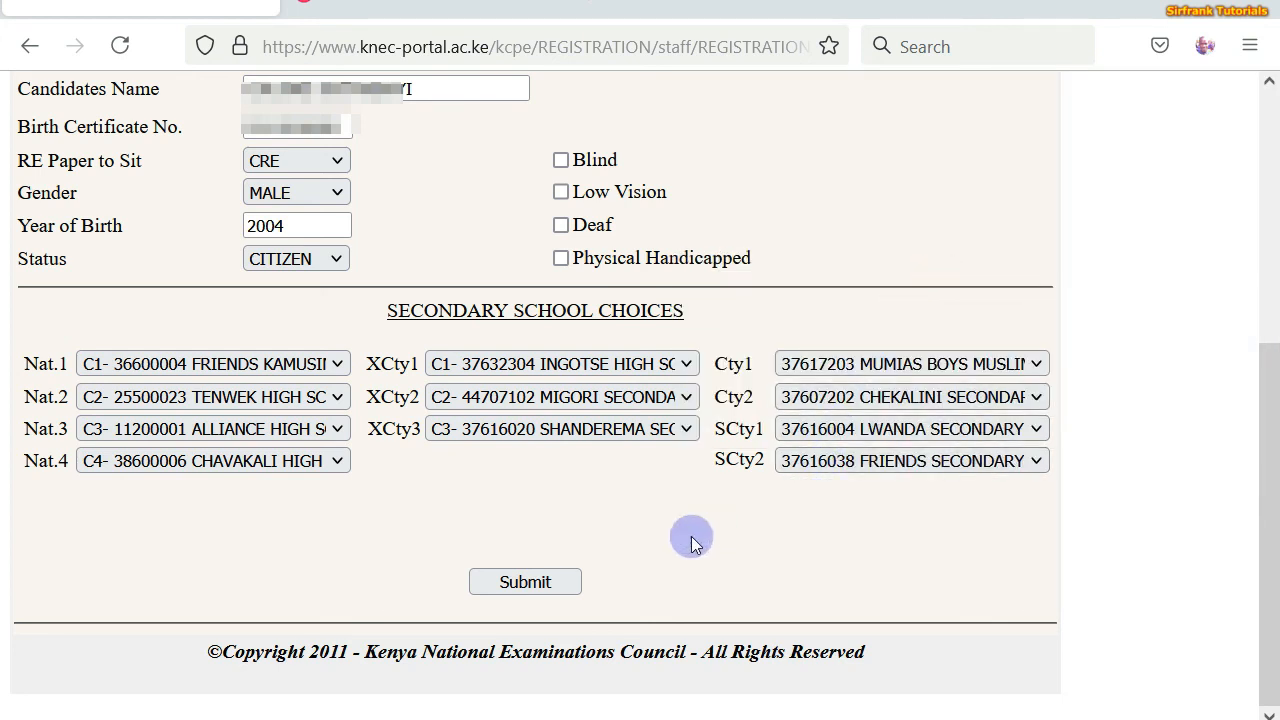
{"action": "left_click", "coordinate": [537, 584]}
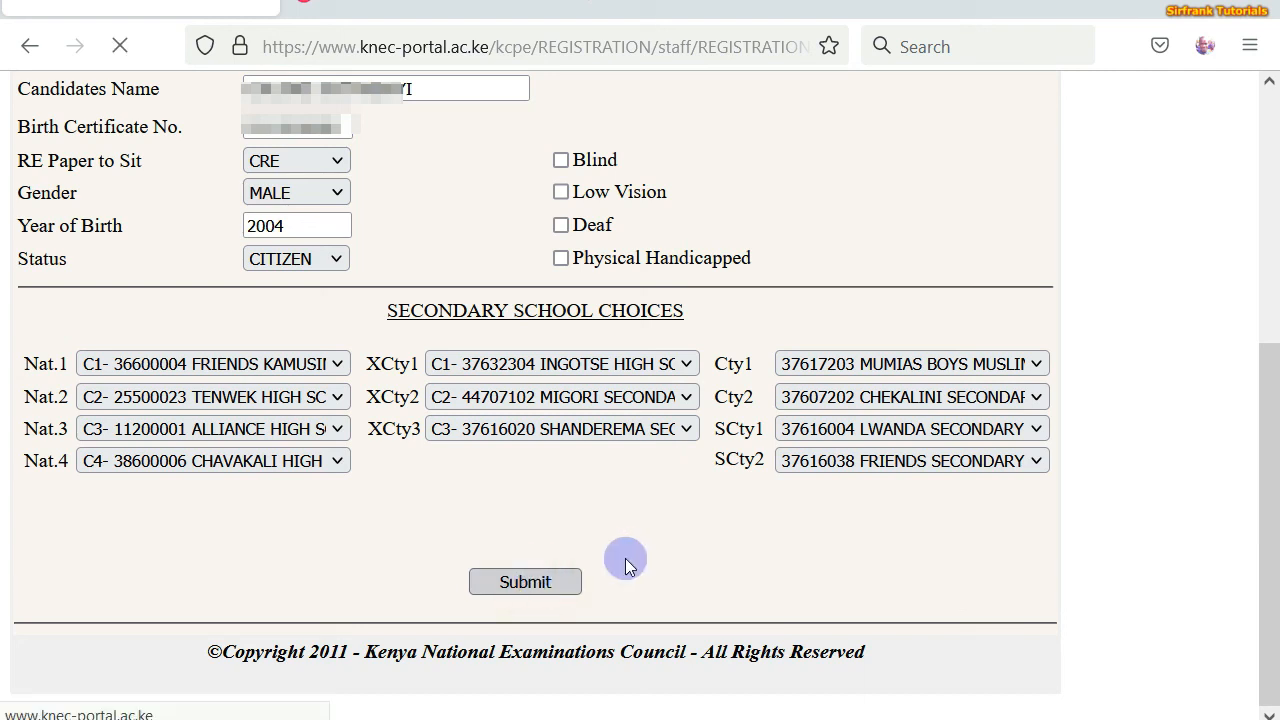